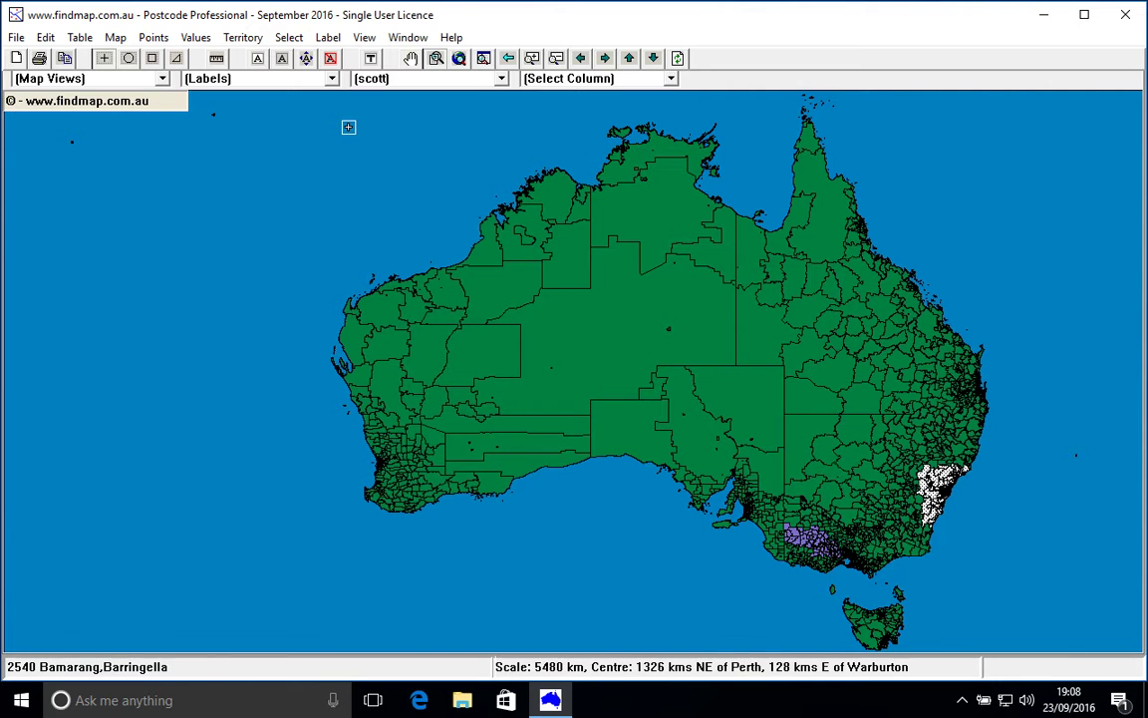
{"action": "left_click", "coordinate": [376, 46]}
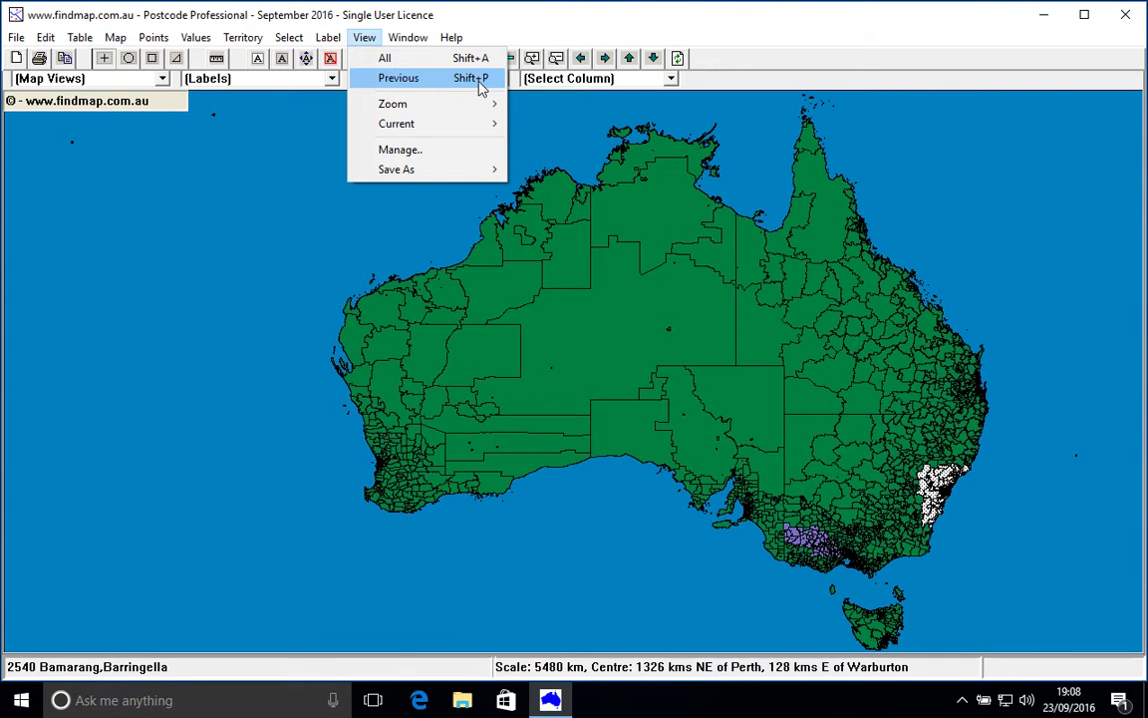
{"action": "mouse_move", "coordinate": [485, 106]}
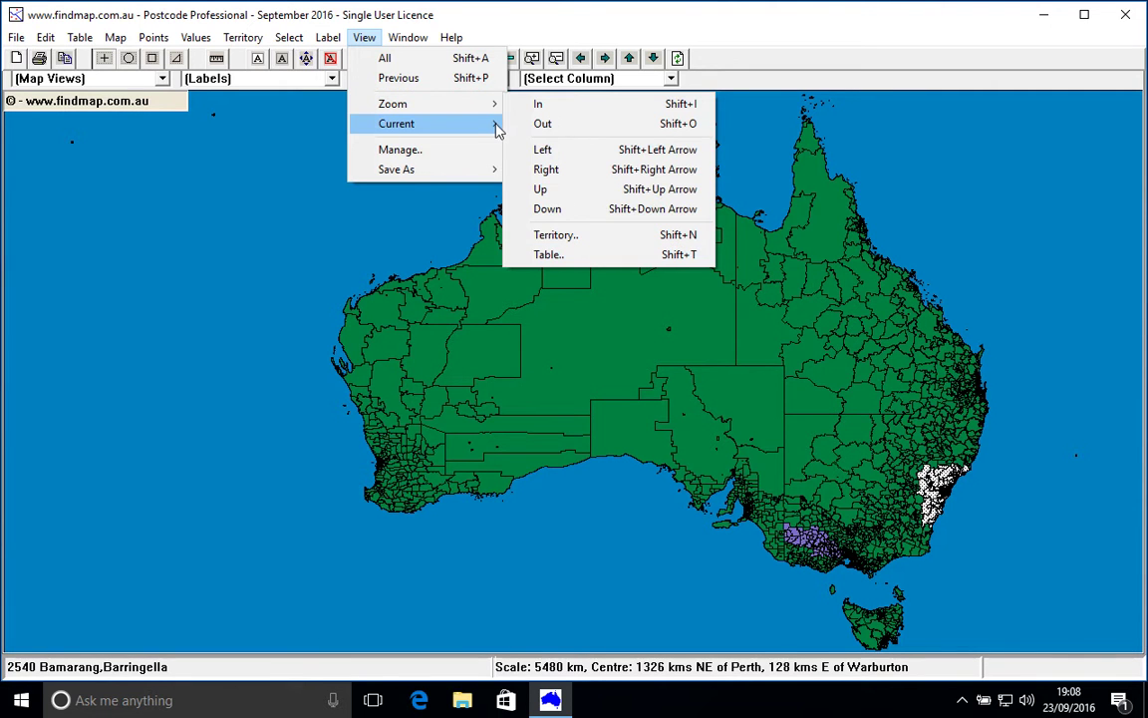
{"action": "mouse_move", "coordinate": [493, 129]}
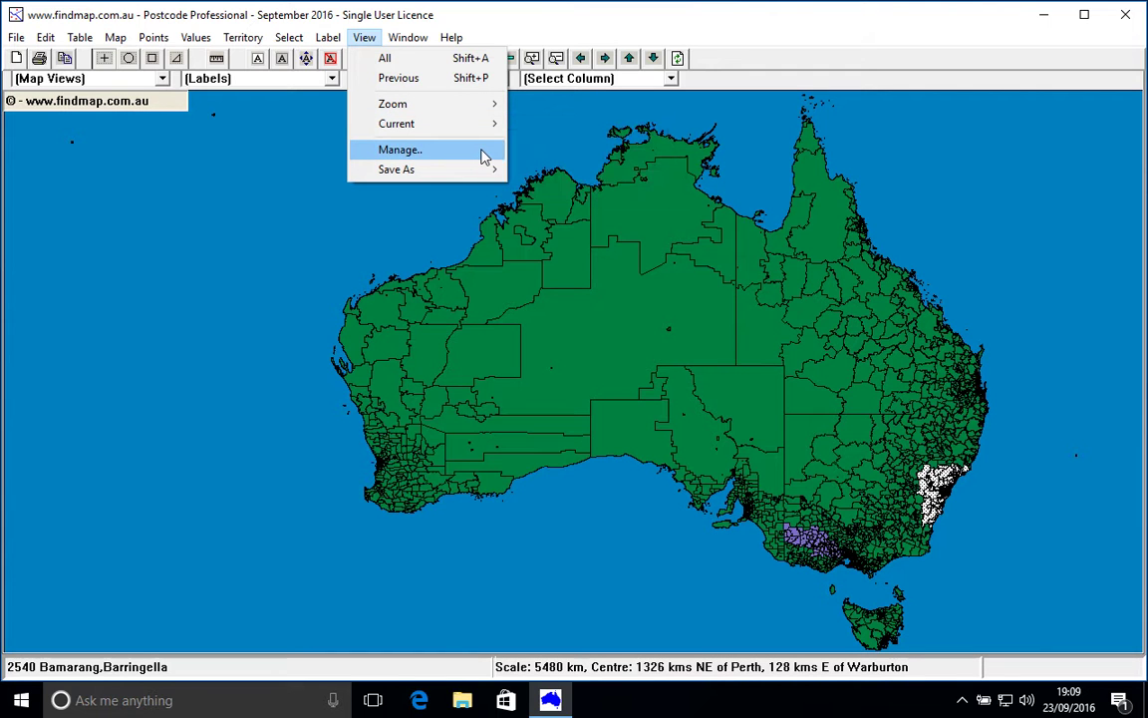
{"action": "mouse_move", "coordinate": [488, 169]}
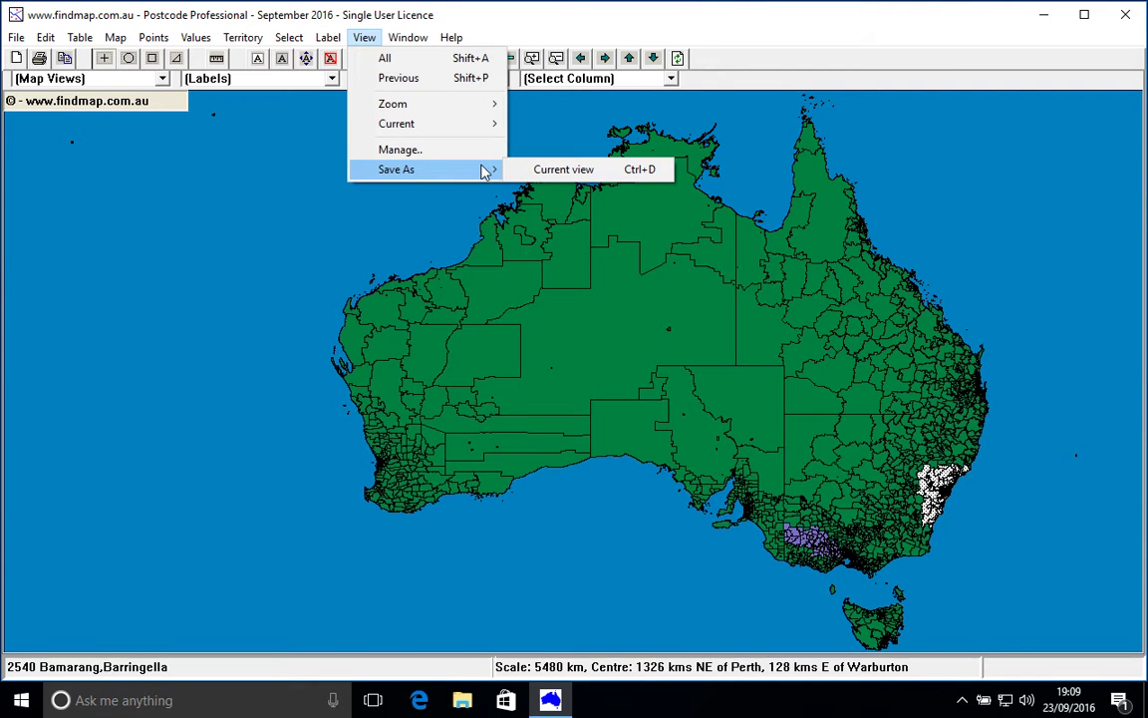
{"action": "left_click", "coordinate": [501, 20]}
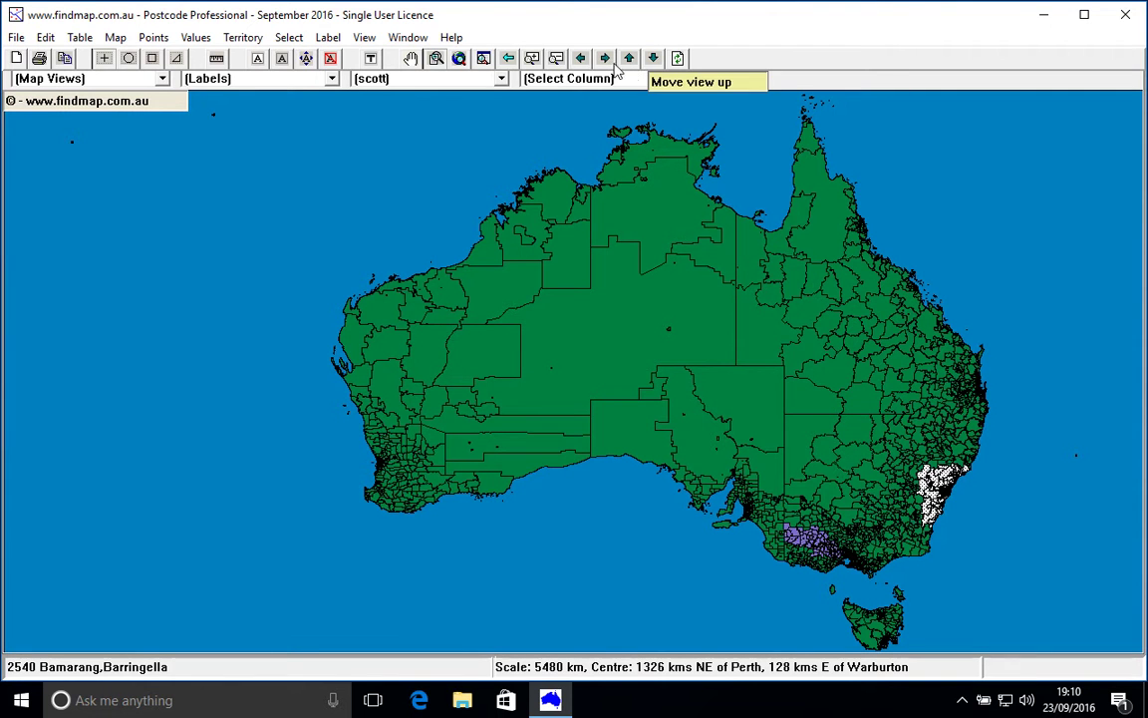
{"action": "left_click", "coordinate": [162, 78]}
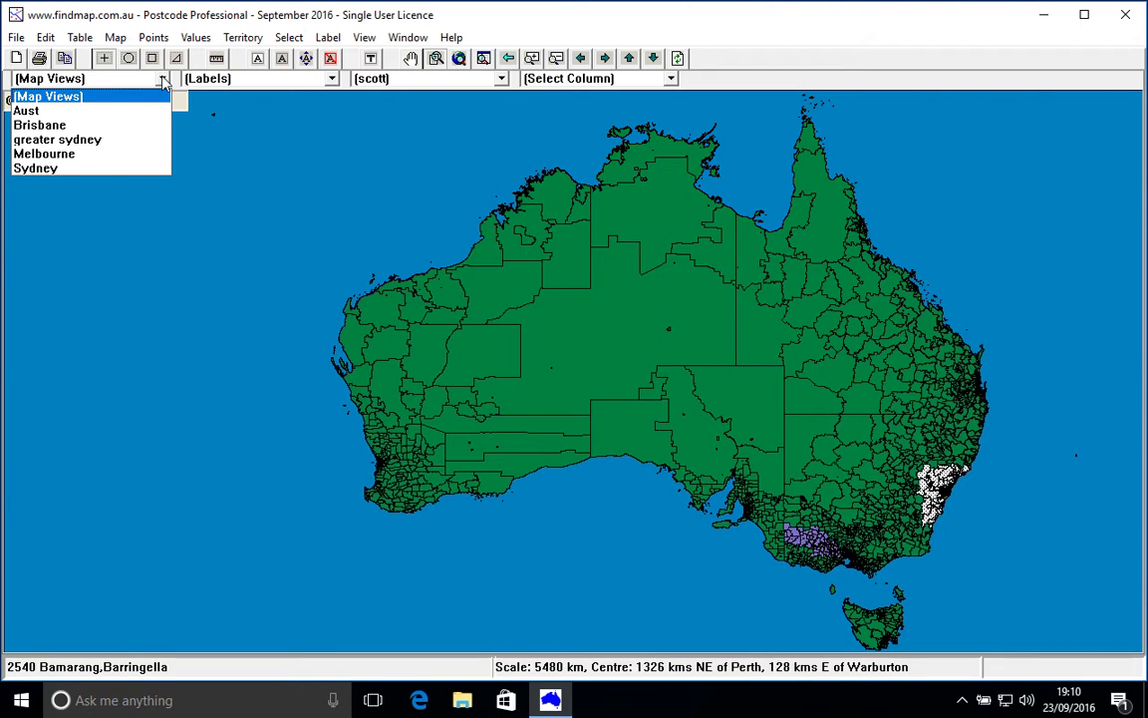
{"action": "left_click", "coordinate": [496, 24]}
Fit the map view to the current selections.
{"action": "left_click", "coordinate": [368, 40]}
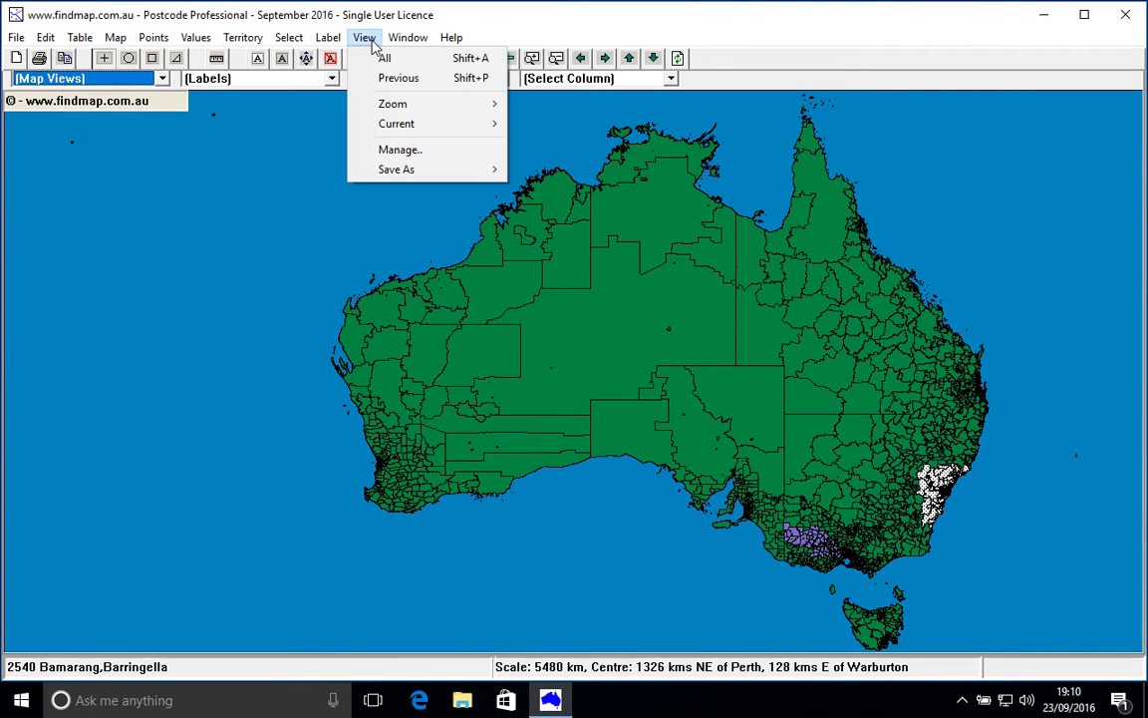
{"action": "mouse_move", "coordinate": [387, 123]}
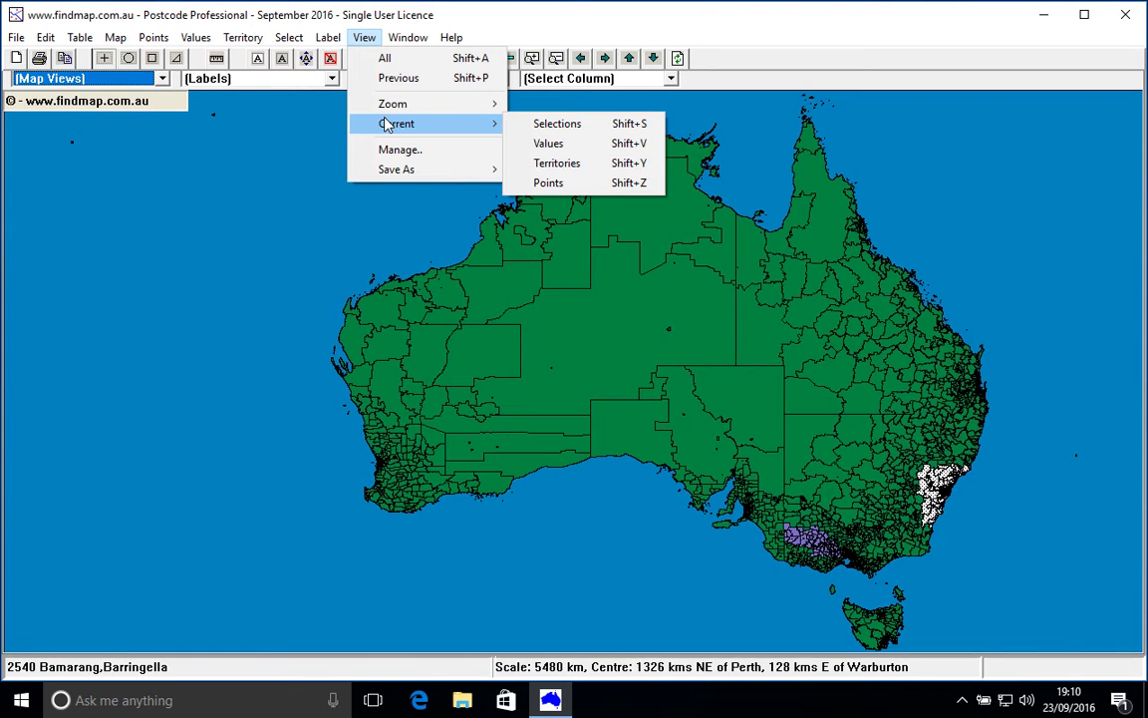
{"action": "left_click", "coordinate": [534, 132]}
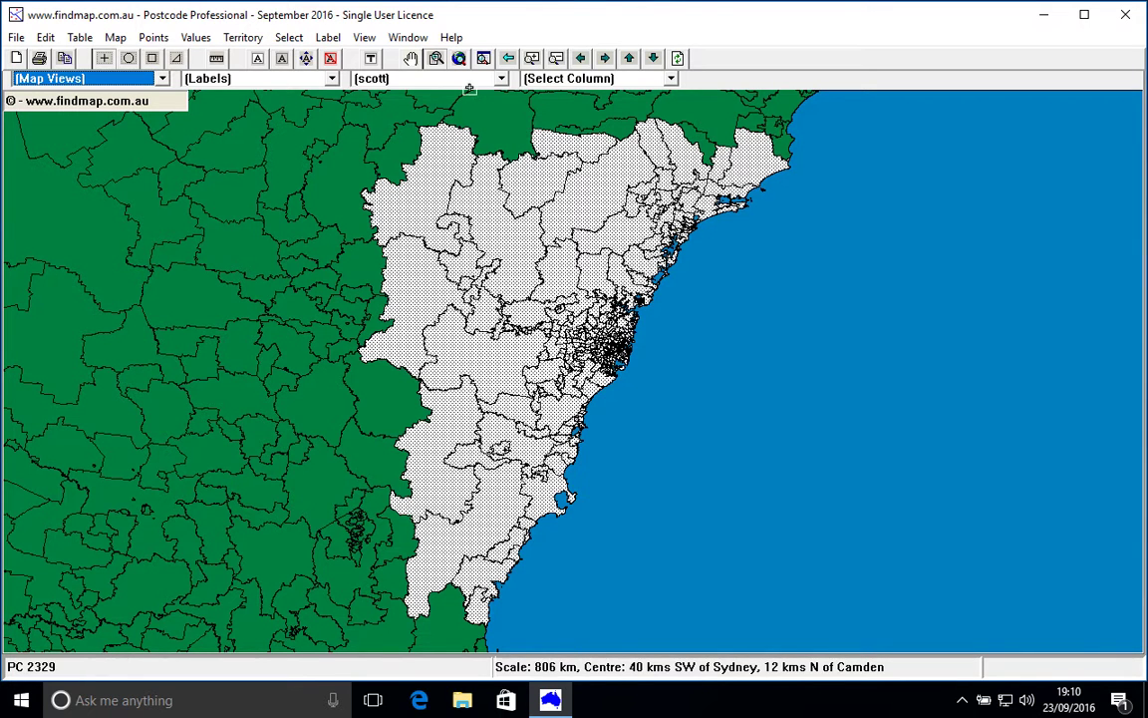
Fit the map view to the current territories.
{"action": "left_click", "coordinate": [374, 39]}
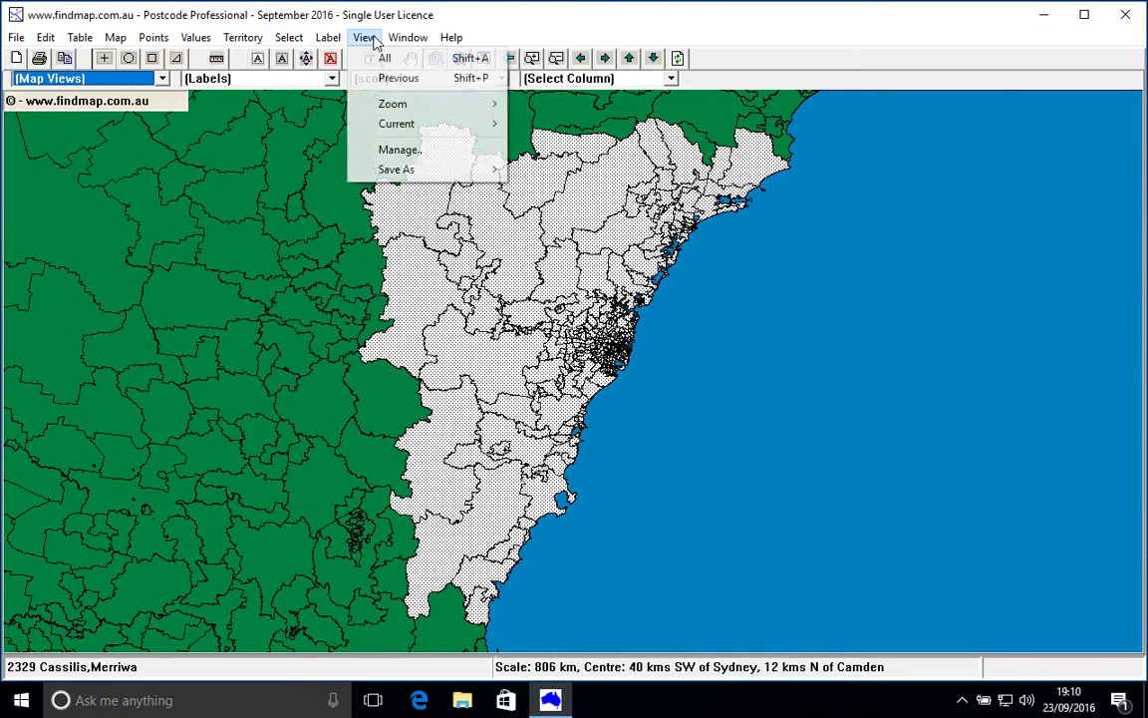
{"action": "mouse_move", "coordinate": [462, 123]}
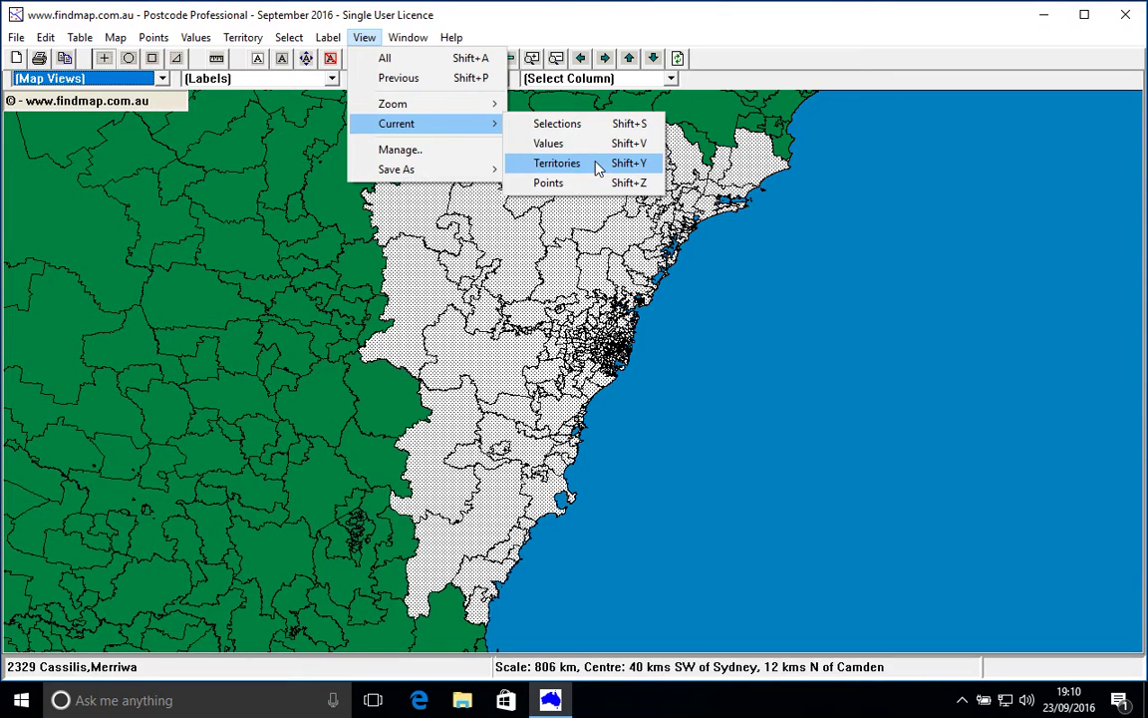
{"action": "left_click", "coordinate": [596, 165]}
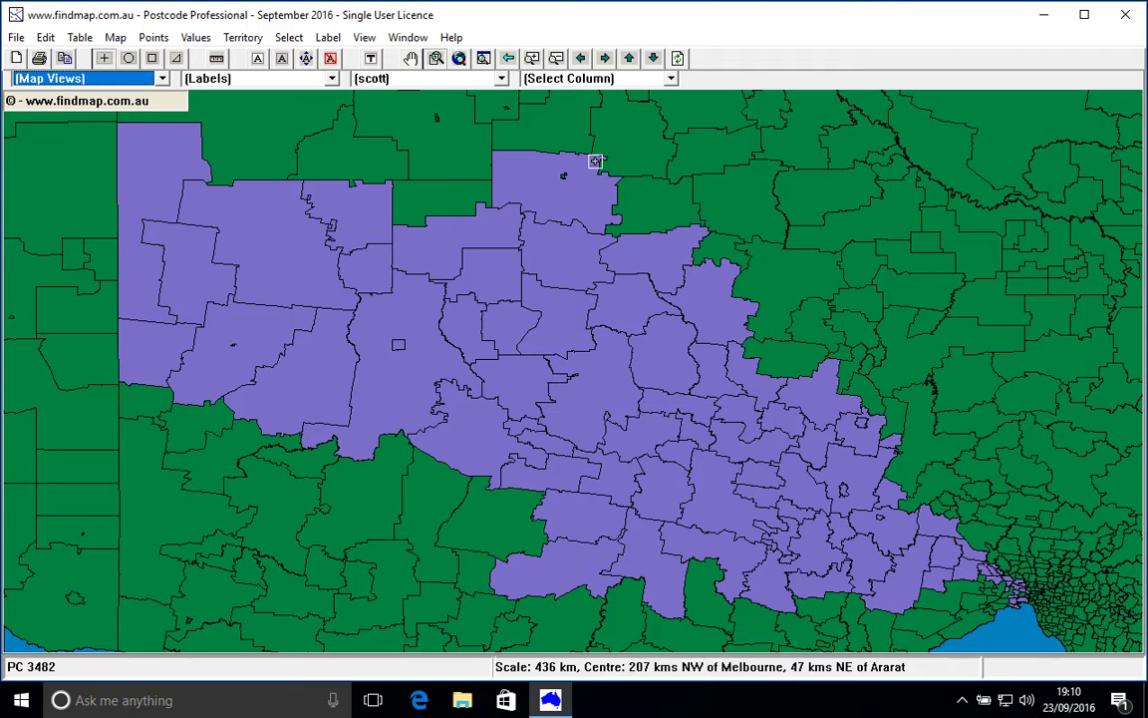
Return to the previous map view and pan the map around the selected New South Wales postcodes.
{"action": "left_click", "coordinate": [509, 59]}
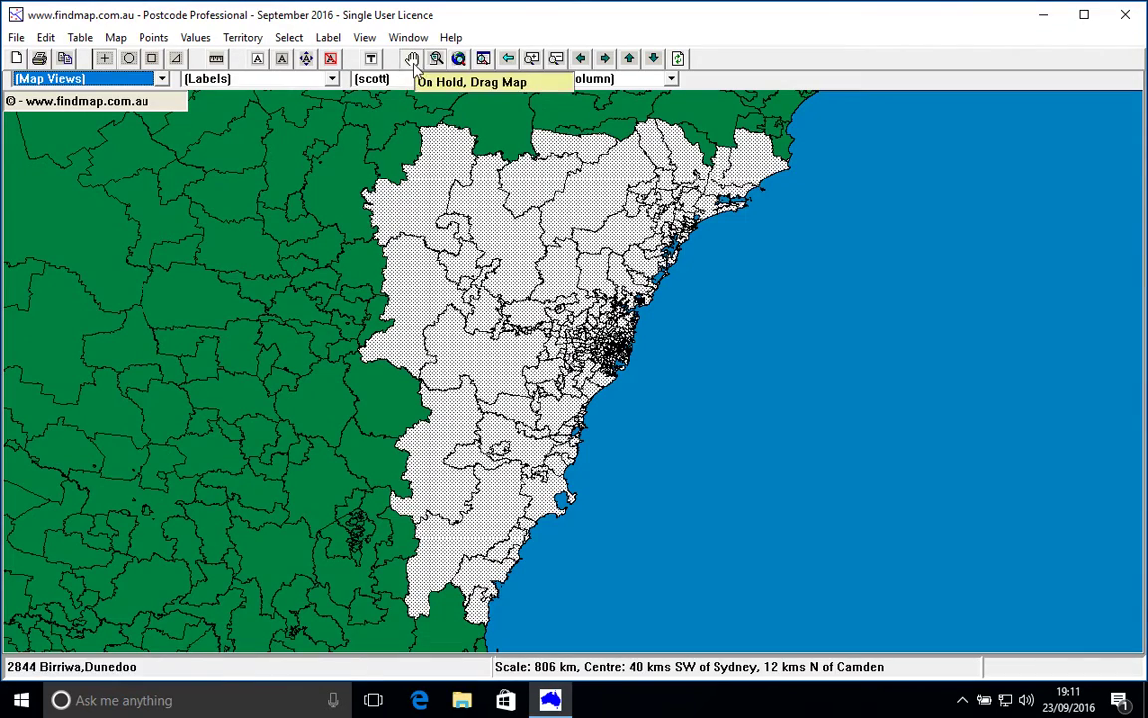
{"action": "left_click_drag", "start_coordinate": [592, 213], "coordinate": [631, 182]}
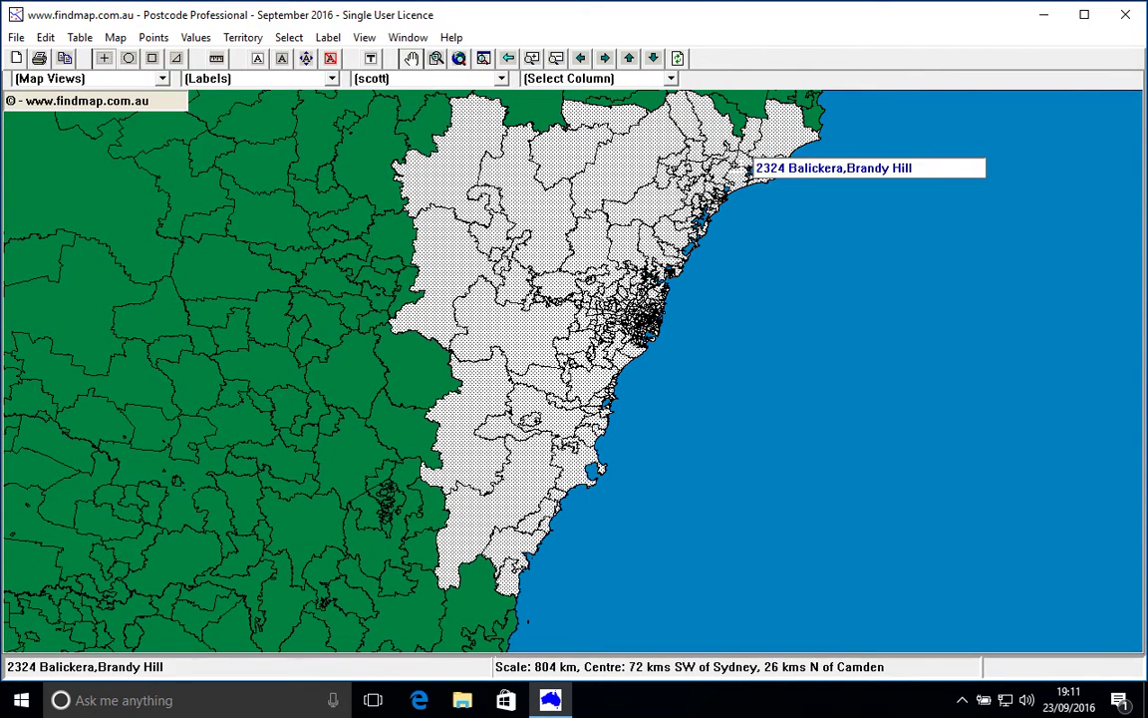
{"action": "left_click_drag", "start_coordinate": [743, 163], "coordinate": [654, 319]}
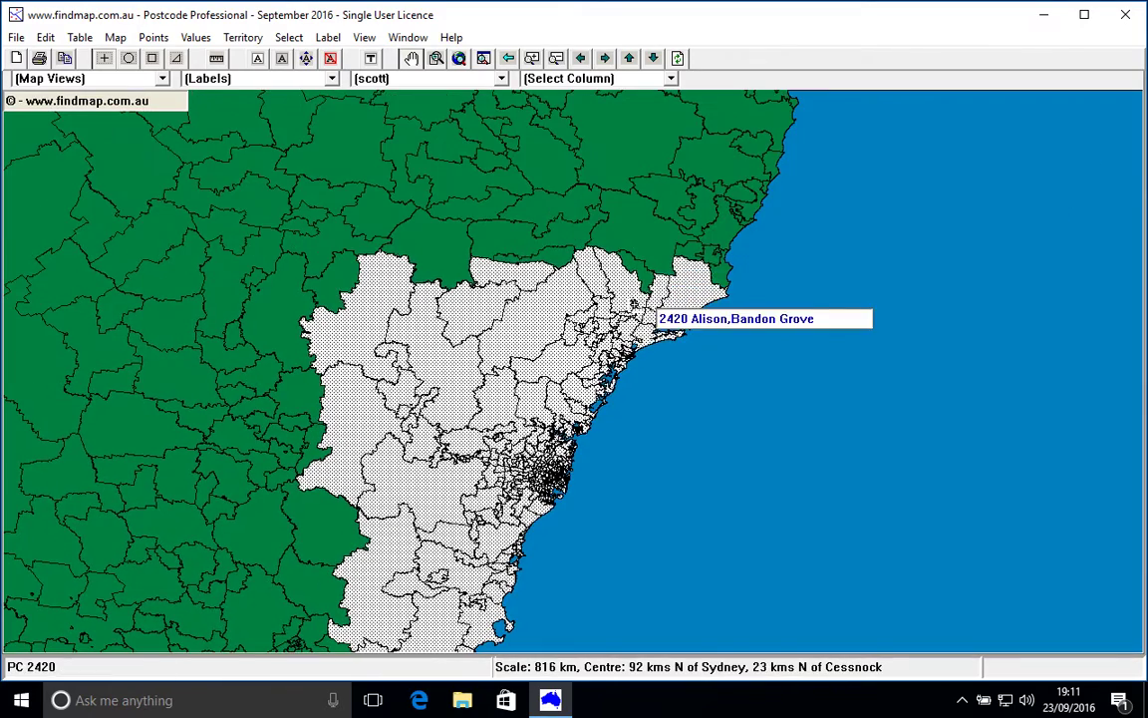
{"action": "left_click_drag", "start_coordinate": [526, 401], "coordinate": [579, 357]}
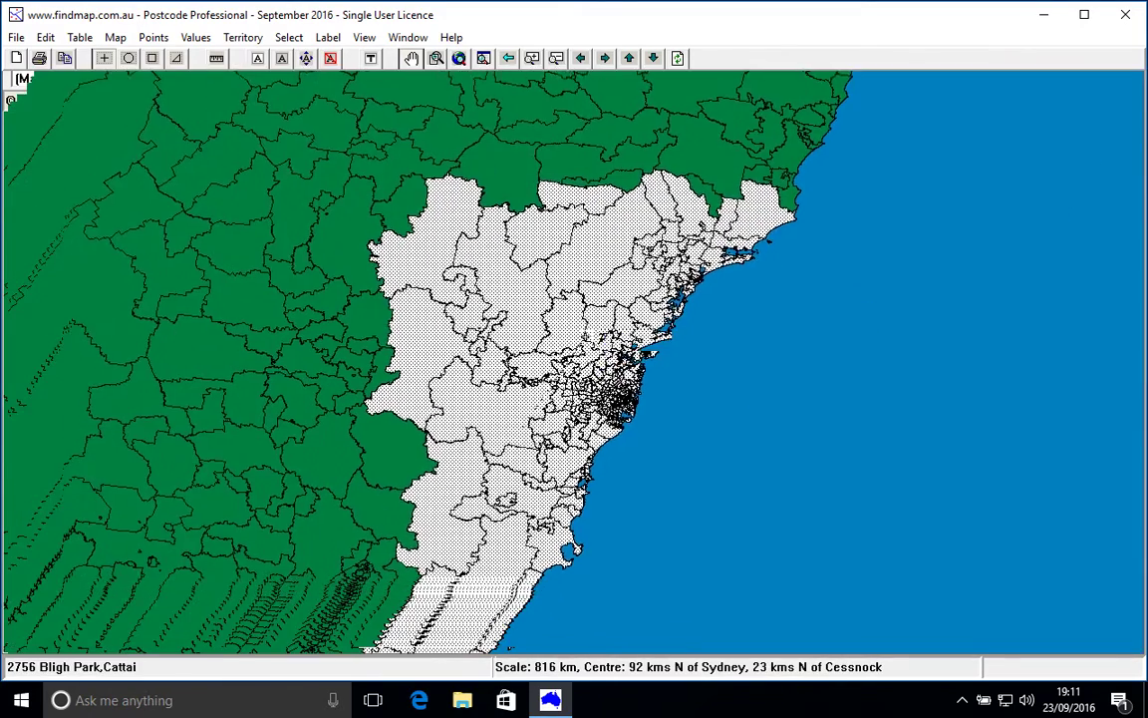
Zoom in on the Sydney metropolitan area with several successive zoom windows.
{"action": "left_click", "coordinate": [436, 59]}
{"action": "left_click_drag", "start_coordinate": [739, 269], "coordinate": [484, 538]}
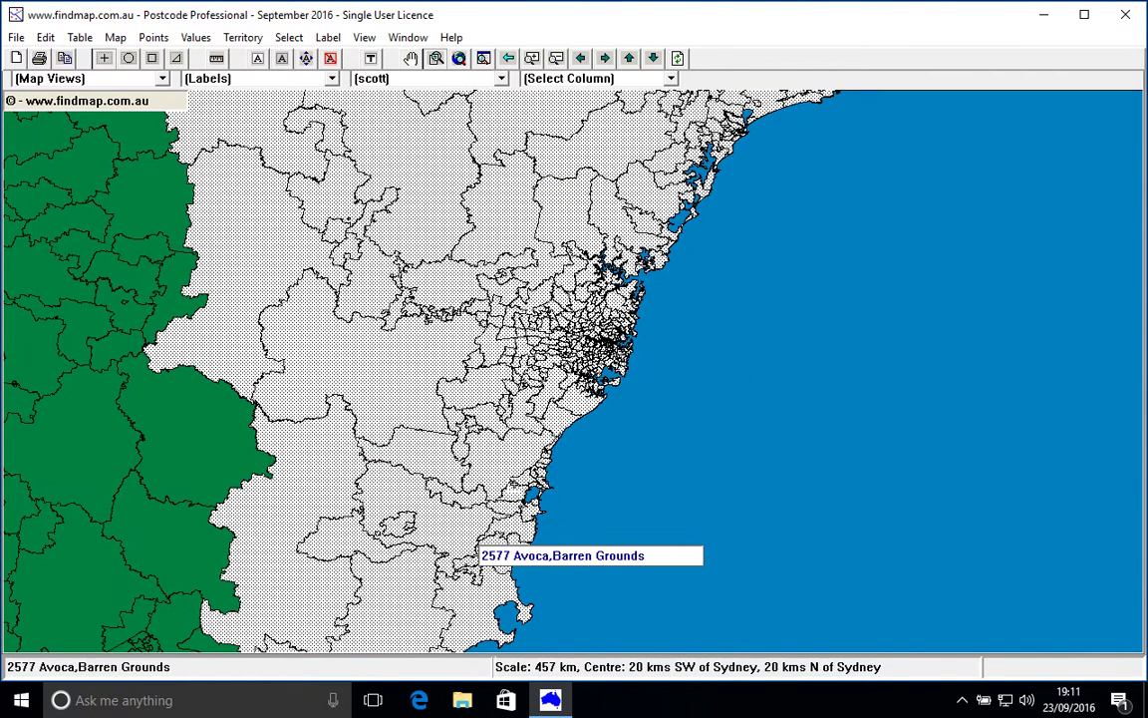
{"action": "left_click_drag", "start_coordinate": [762, 131], "coordinate": [459, 504]}
{"action": "left_click_drag", "start_coordinate": [638, 291], "coordinate": [409, 440]}
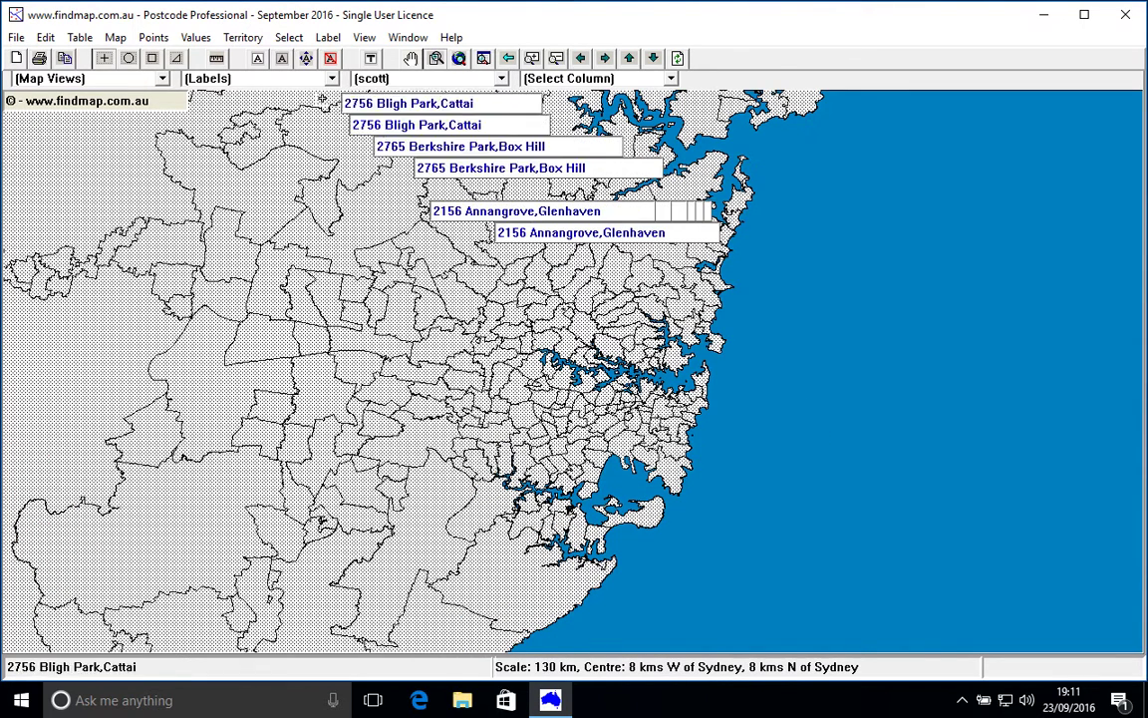
Clear all current selections and turn on the Highway+Main+Local map layer.
{"action": "left_click", "coordinate": [305, 47]}
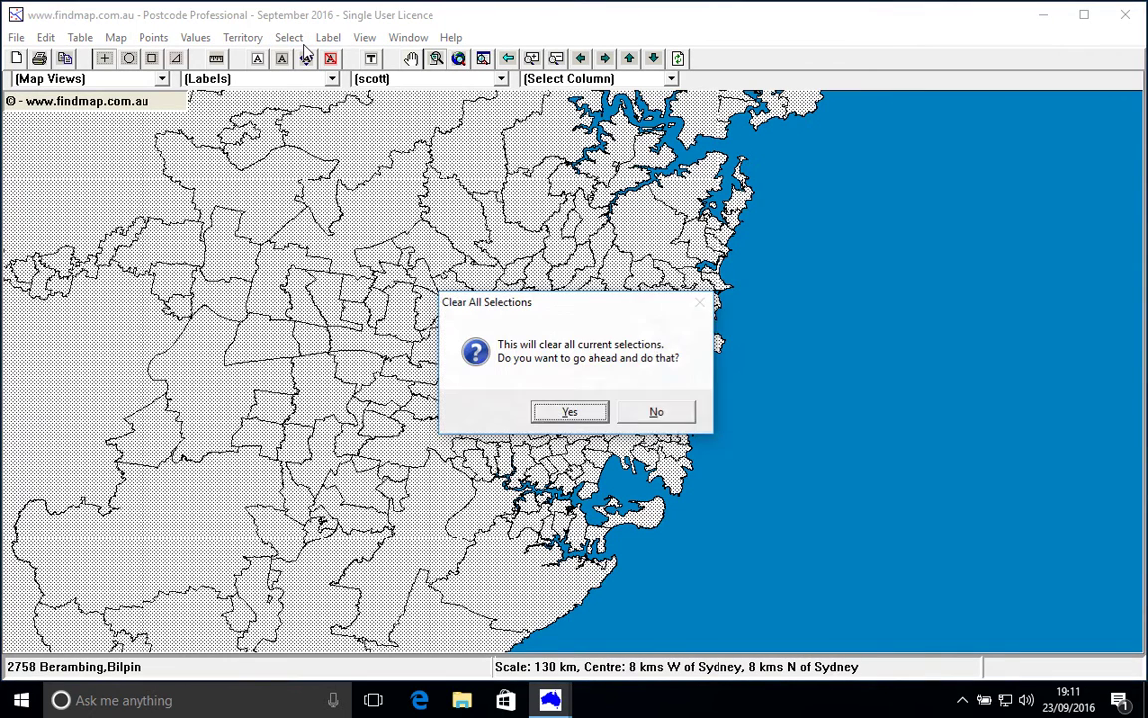
{"action": "key", "text": "Return"}
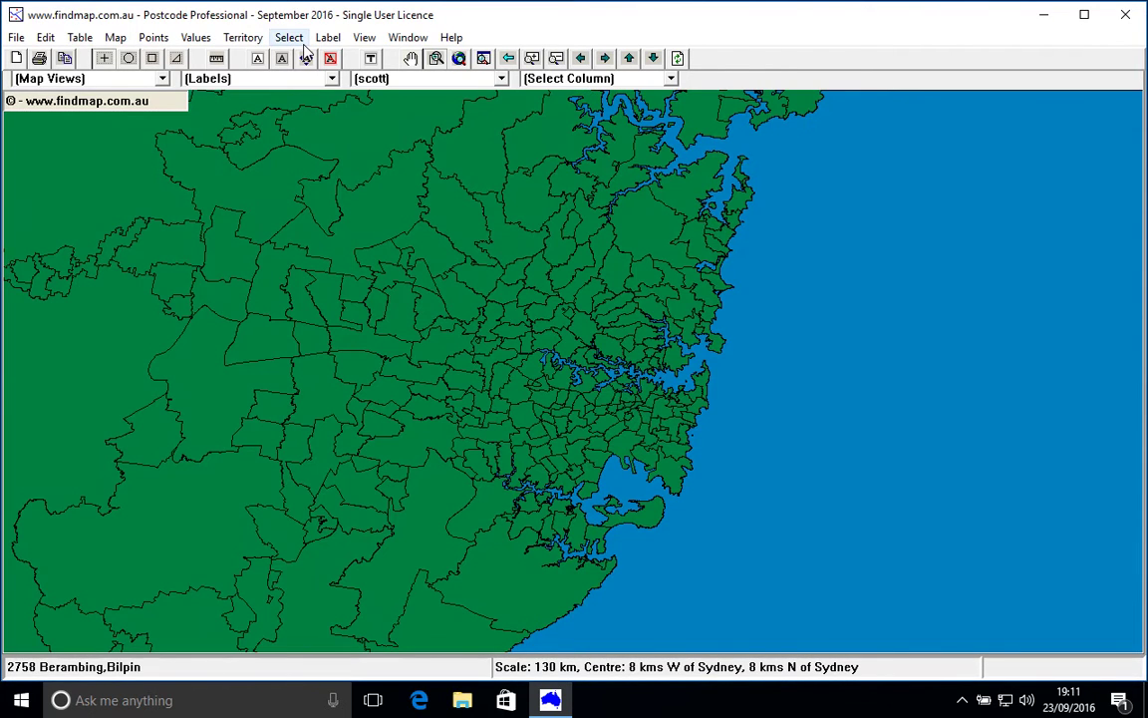
{"action": "left_click", "coordinate": [115, 37]}
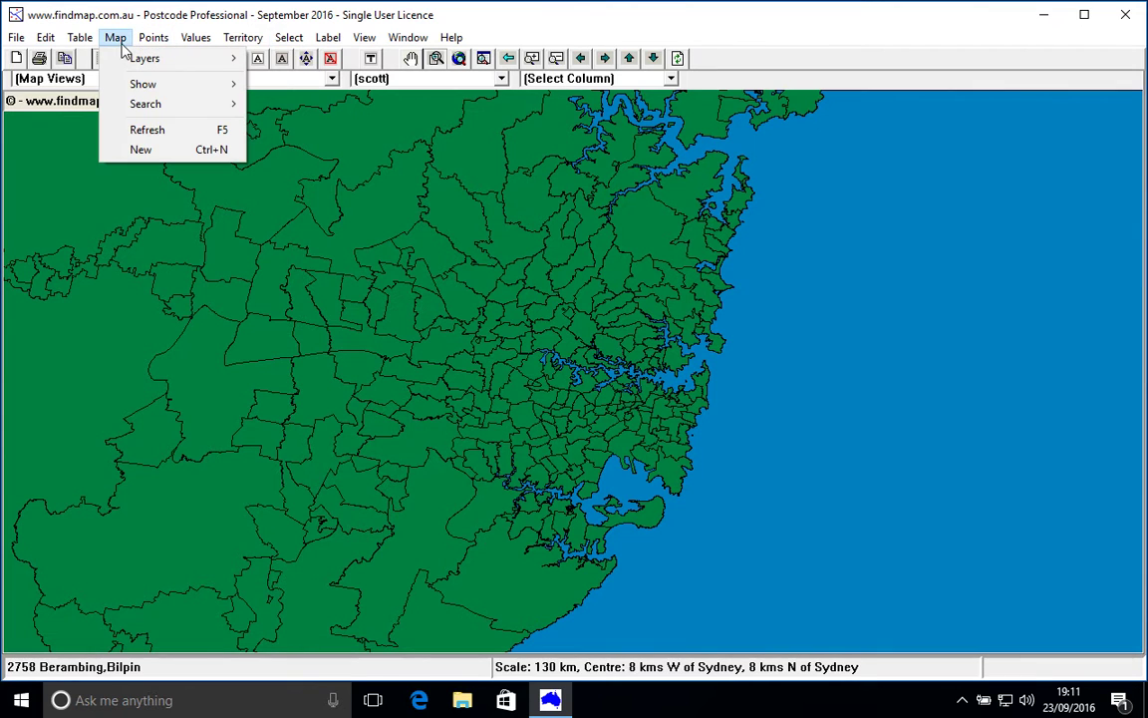
{"action": "mouse_move", "coordinate": [124, 57]}
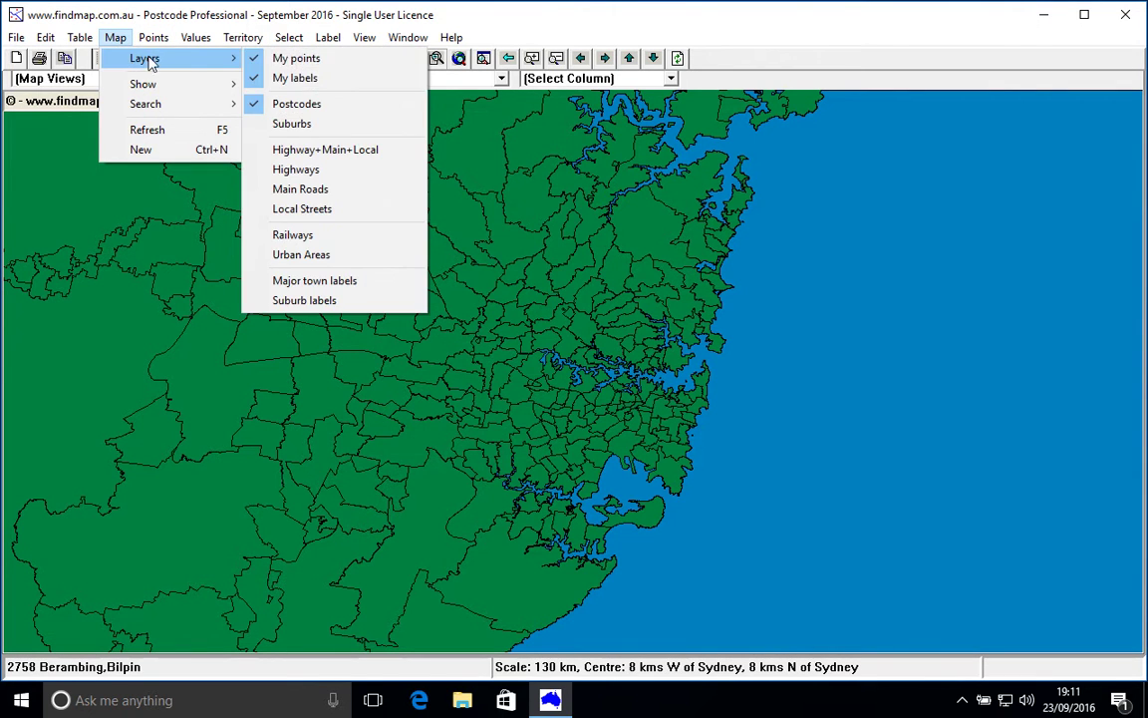
{"action": "left_click", "coordinate": [336, 149]}
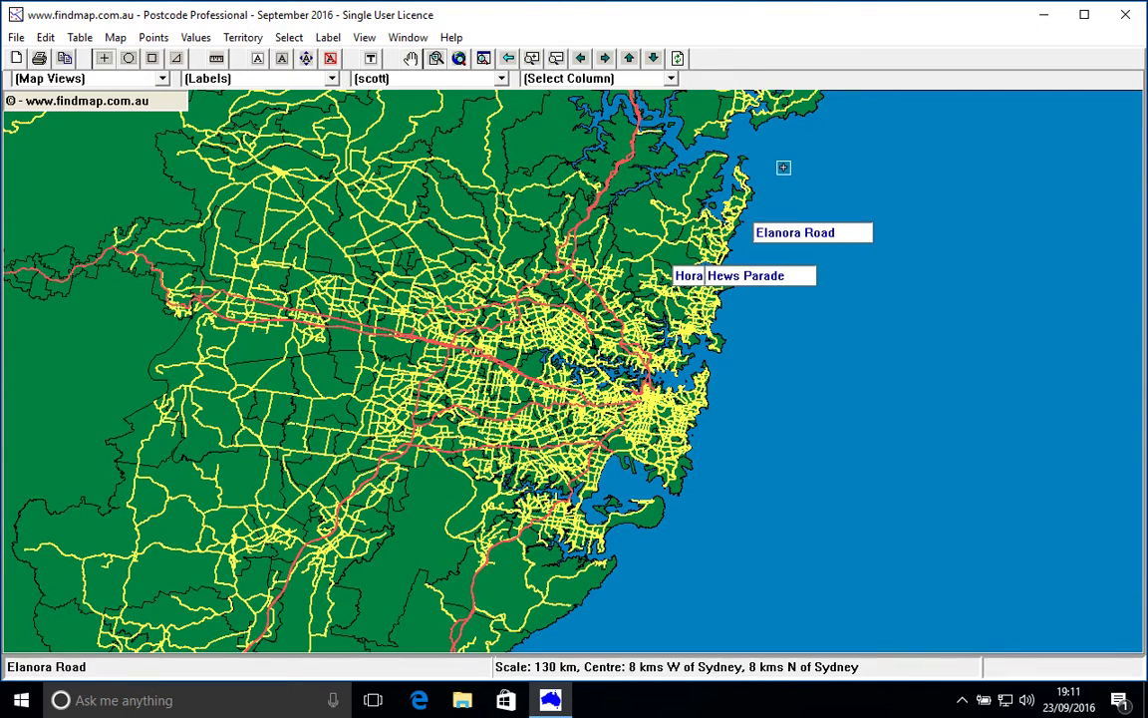
Zoom in closer on Sydney and save the current map view as "sydney city".
{"action": "left_click_drag", "start_coordinate": [705, 210], "coordinate": [406, 498]}
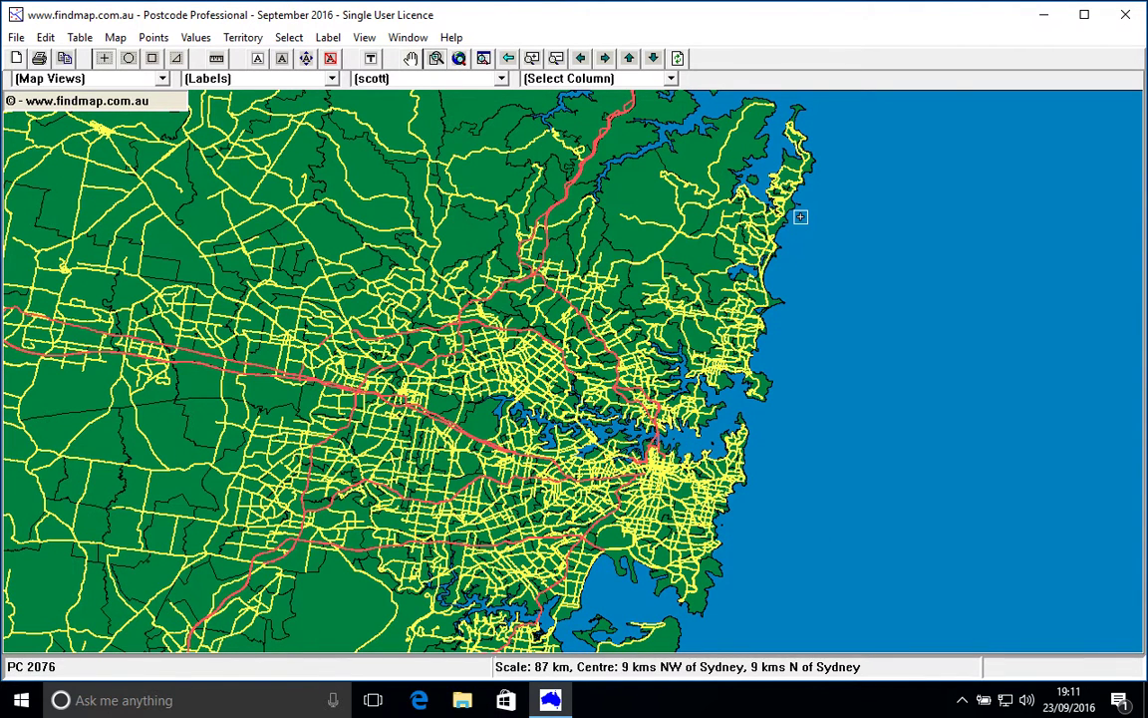
{"action": "left_click", "coordinate": [367, 38]}
{"action": "mouse_move", "coordinate": [441, 171]}
{"action": "left_click", "coordinate": [543, 170]}
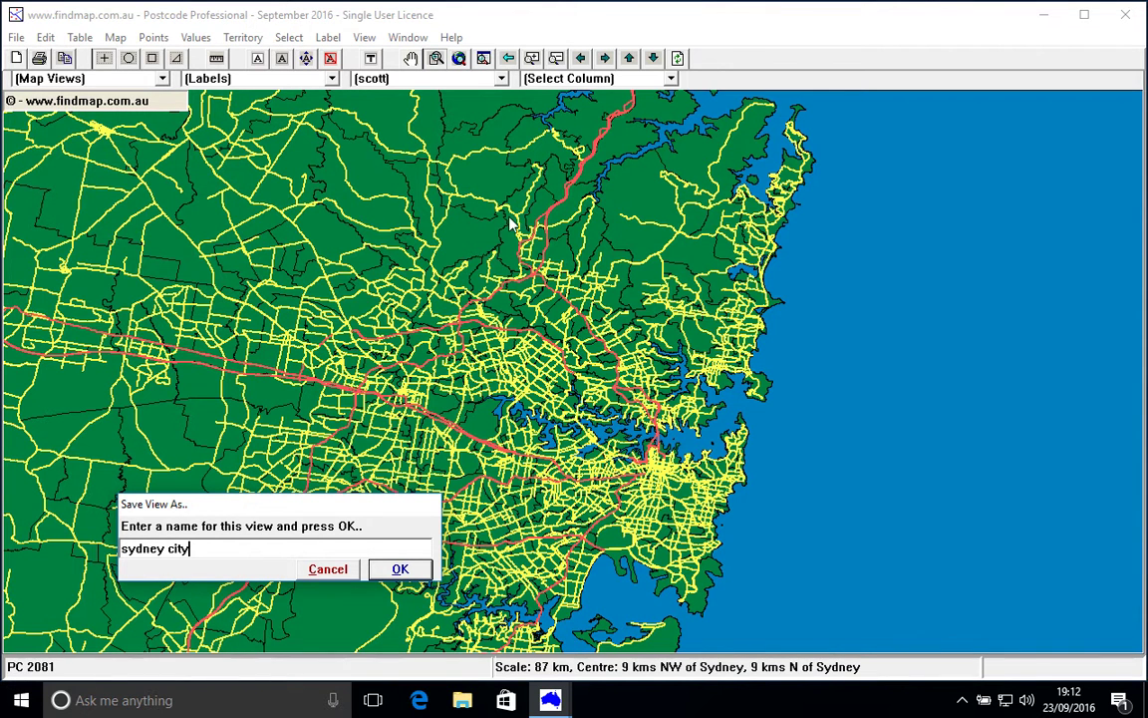
{"action": "left_click", "coordinate": [400, 569]}
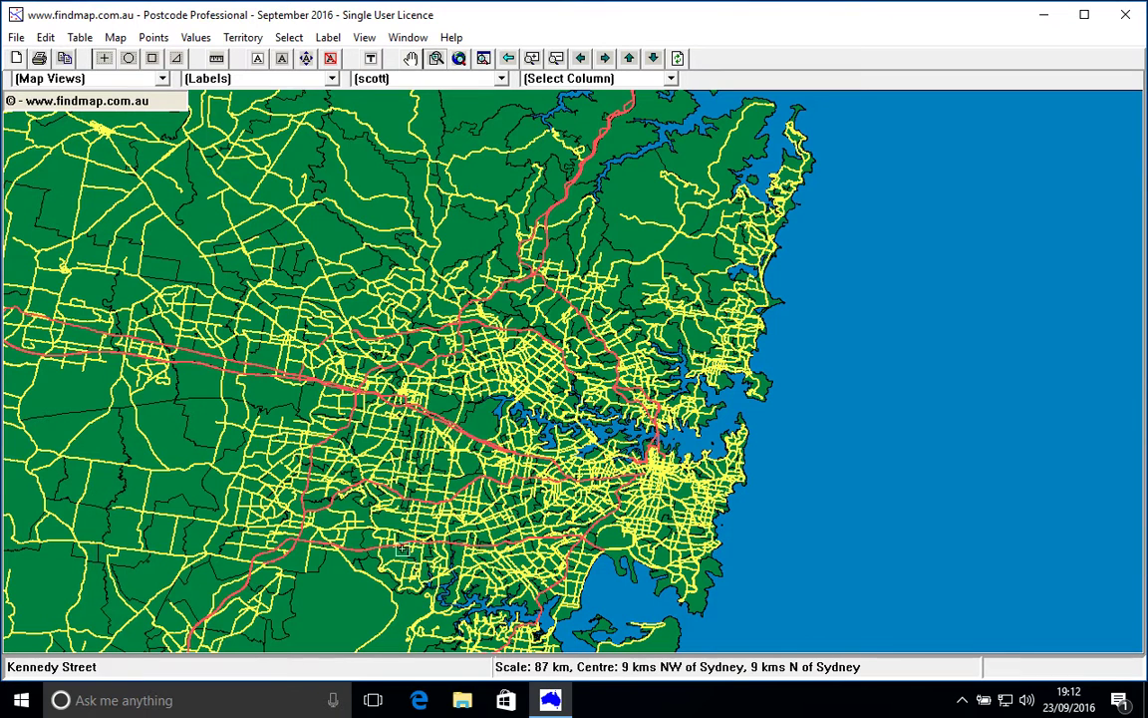
Display the saved Brisbane map view, followed by the saved Melbourne map view.
{"action": "left_click", "coordinate": [136, 78]}
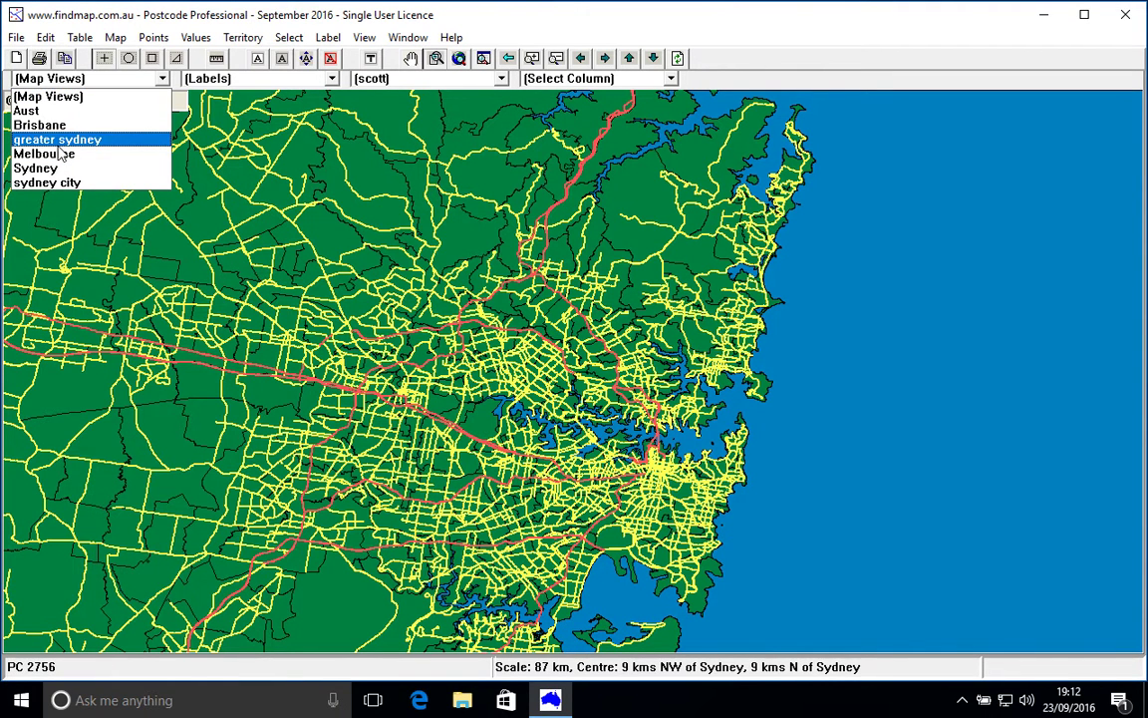
{"action": "left_click", "coordinate": [57, 127]}
{"action": "left_click", "coordinate": [57, 127]}
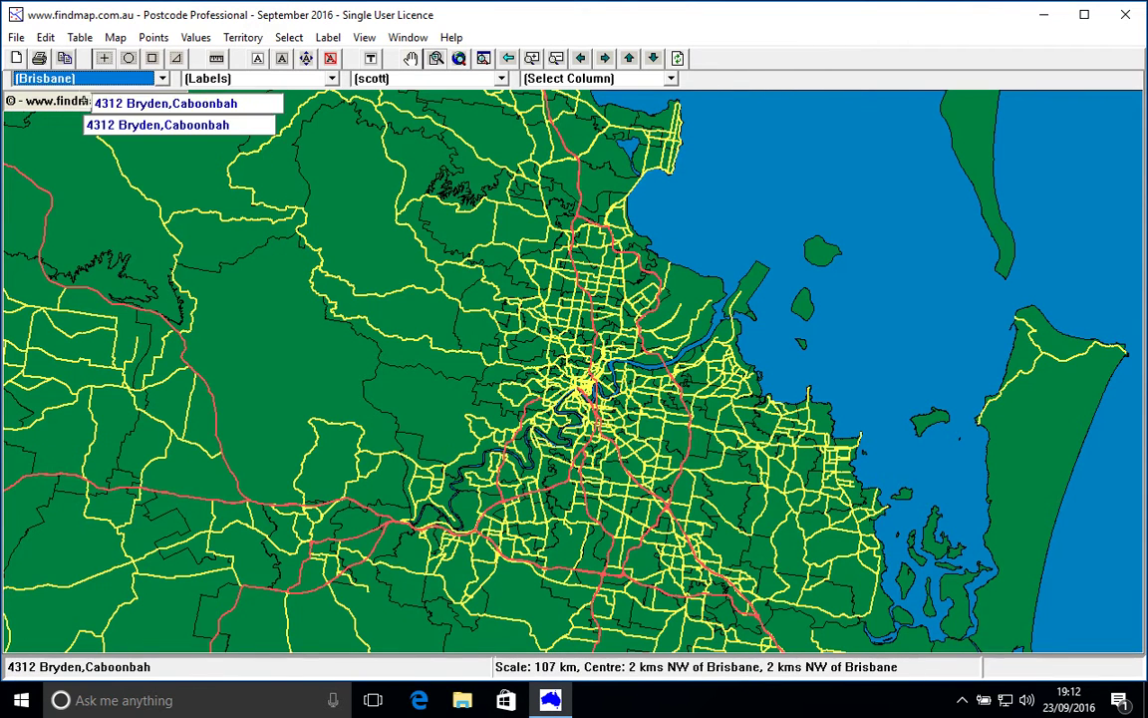
{"action": "left_click", "coordinate": [81, 79]}
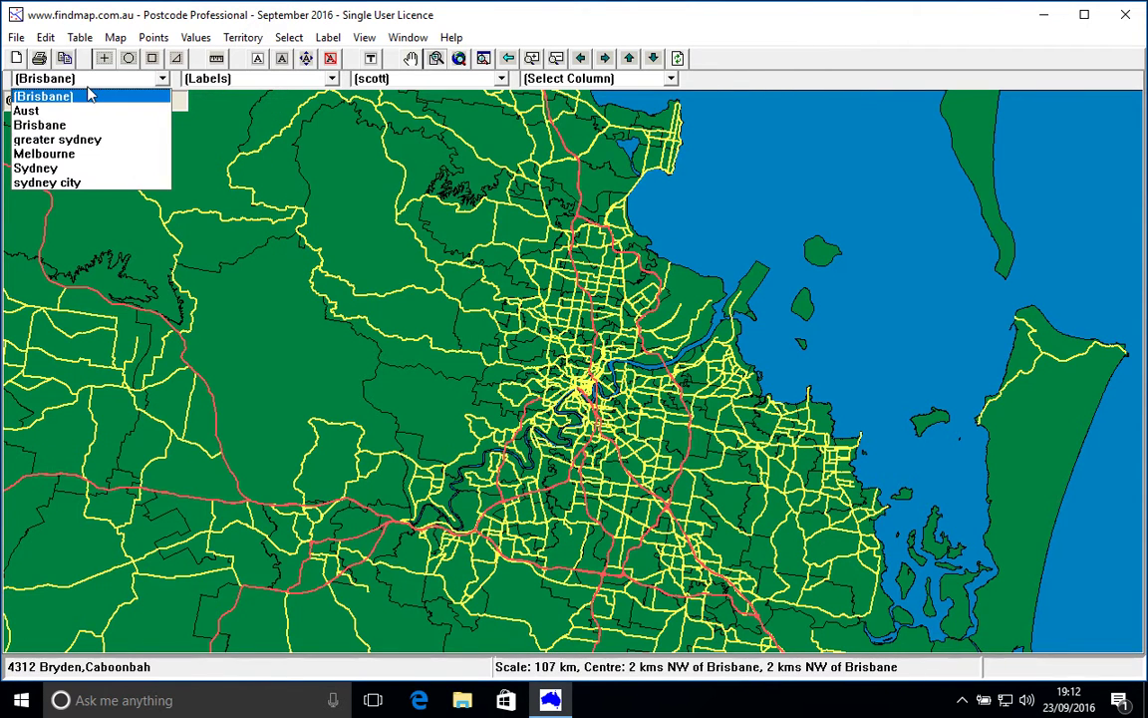
{"action": "left_click", "coordinate": [52, 157]}
{"action": "left_click", "coordinate": [53, 156]}
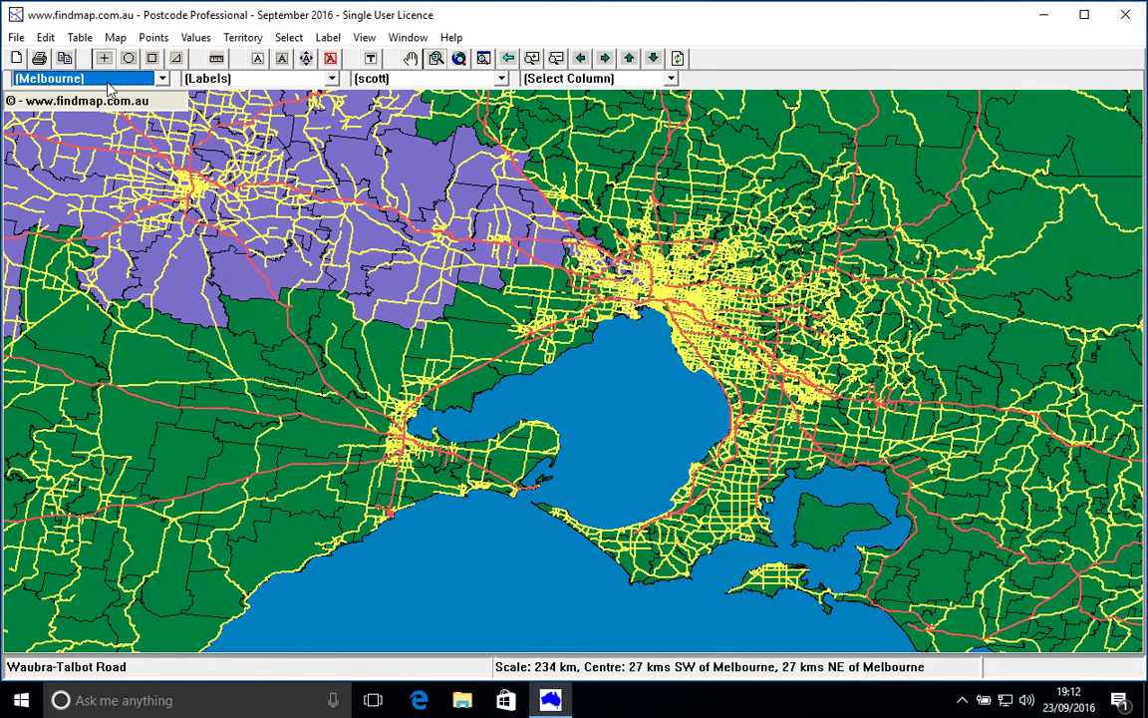
Recall the saved "sydney city" map view and pan the map slightly to the south-east.
{"action": "left_click", "coordinate": [110, 84]}
{"action": "left_click", "coordinate": [64, 183]}
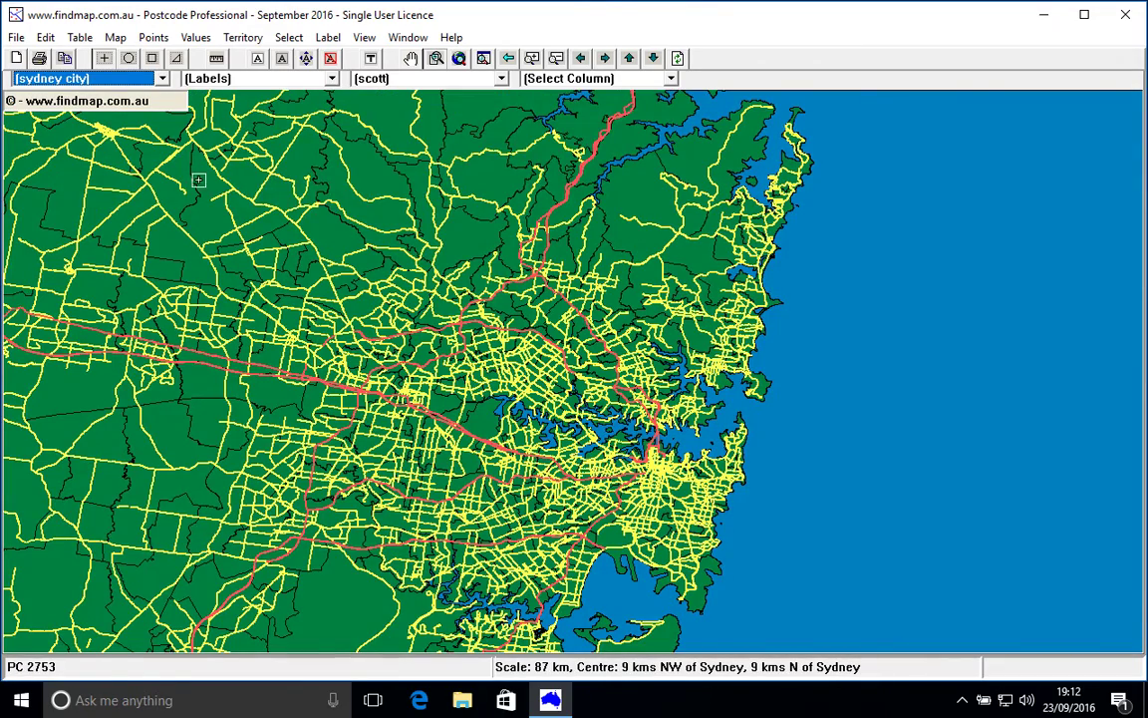
{"action": "left_click_drag", "start_coordinate": [462, 156], "coordinate": [527, 186]}
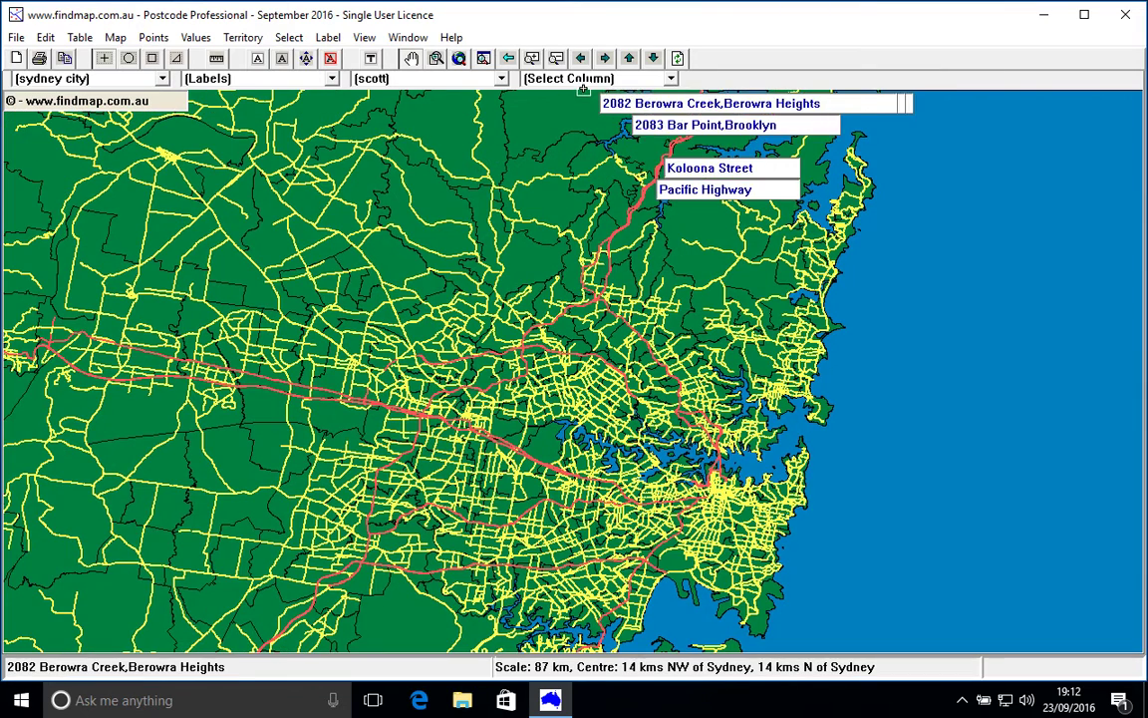
Turn off the Highway+Main+Local map layer.
{"action": "left_click", "coordinate": [116, 38]}
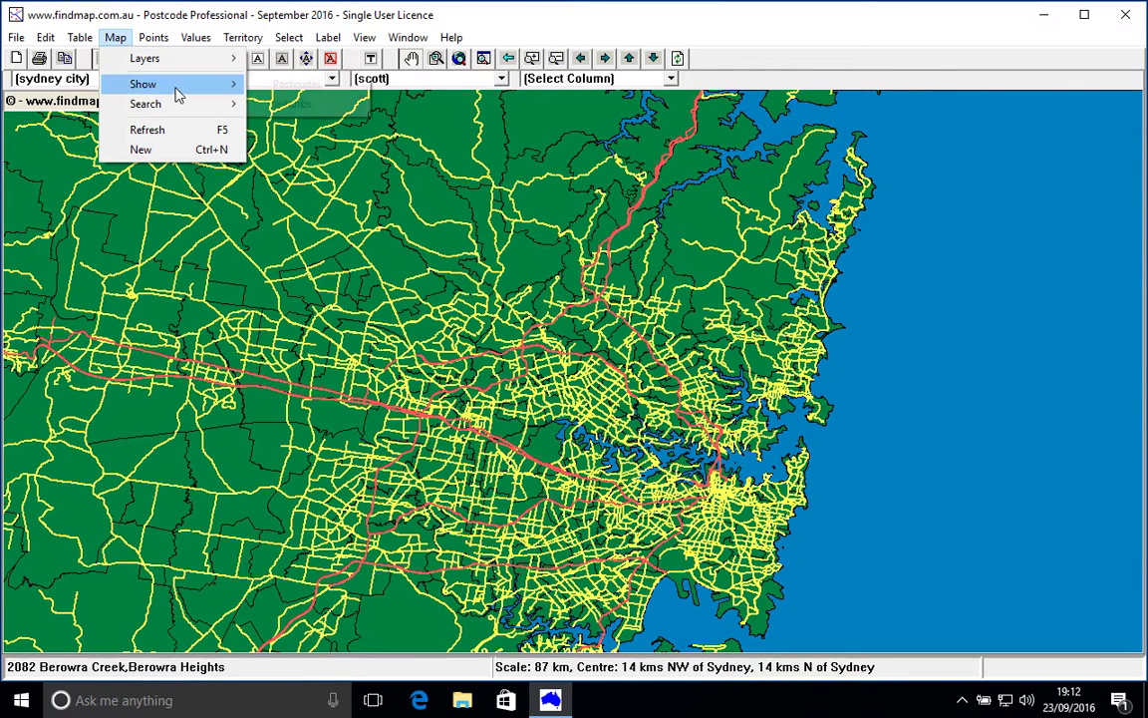
{"action": "mouse_move", "coordinate": [179, 57]}
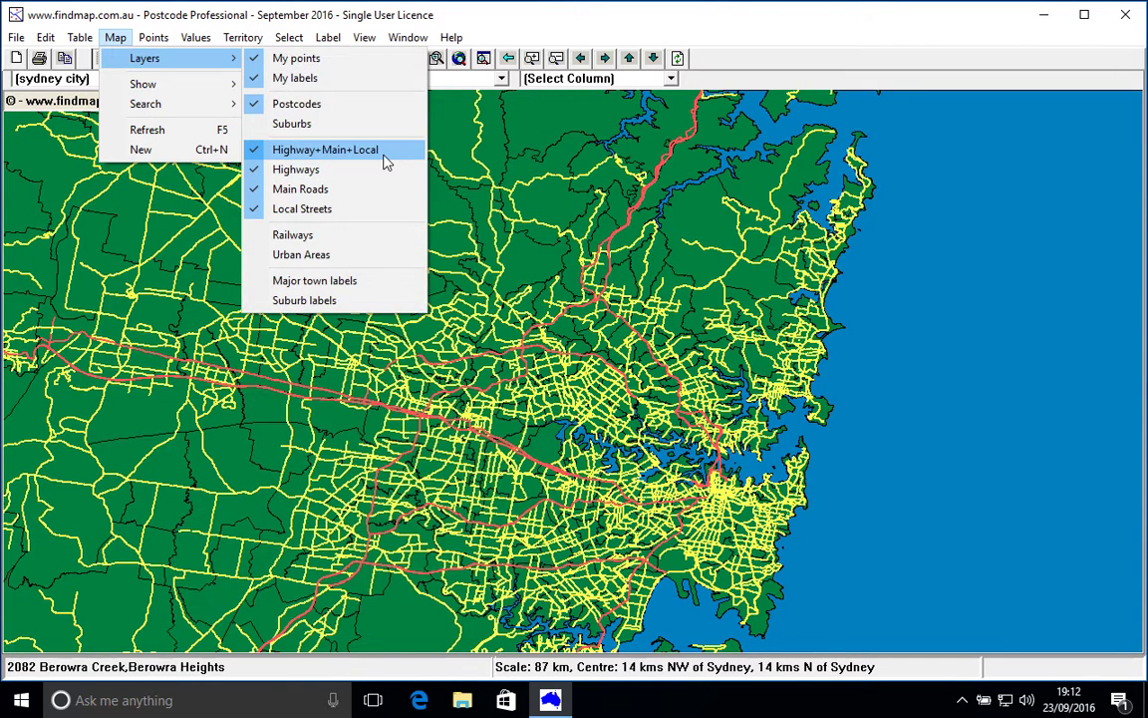
{"action": "left_click", "coordinate": [324, 150]}
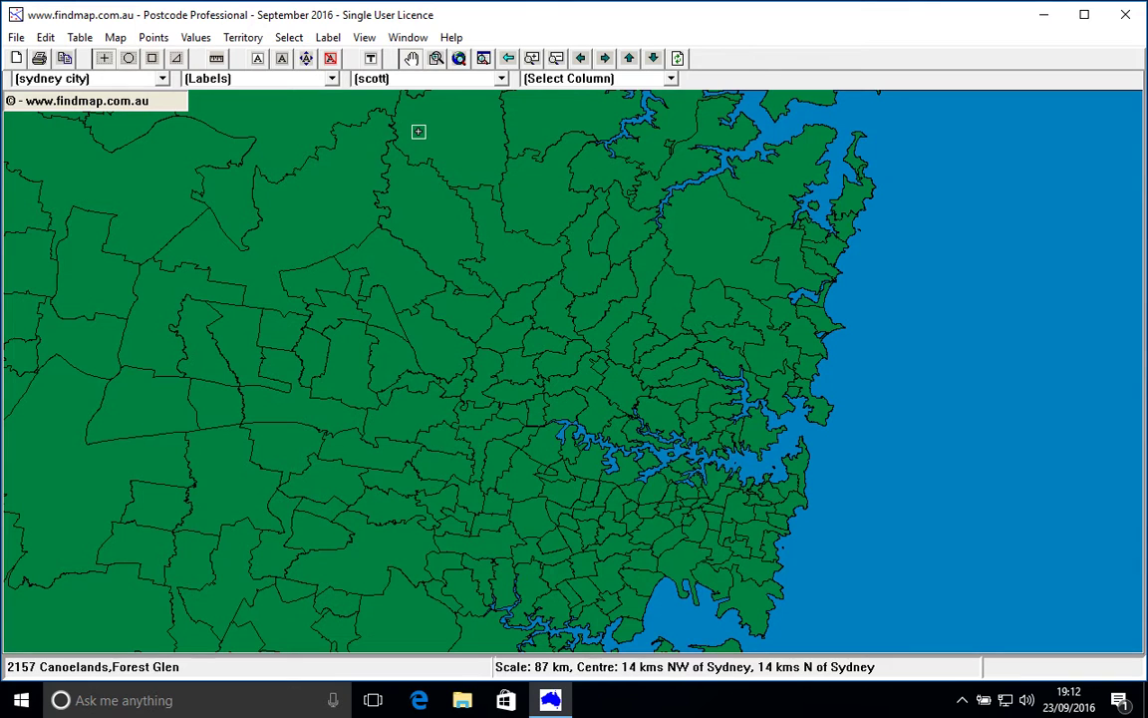
Turn on the Suburbs layer to show suburb boundaries on the map.
{"action": "left_click", "coordinate": [113, 40]}
{"action": "mouse_move", "coordinate": [205, 61]}
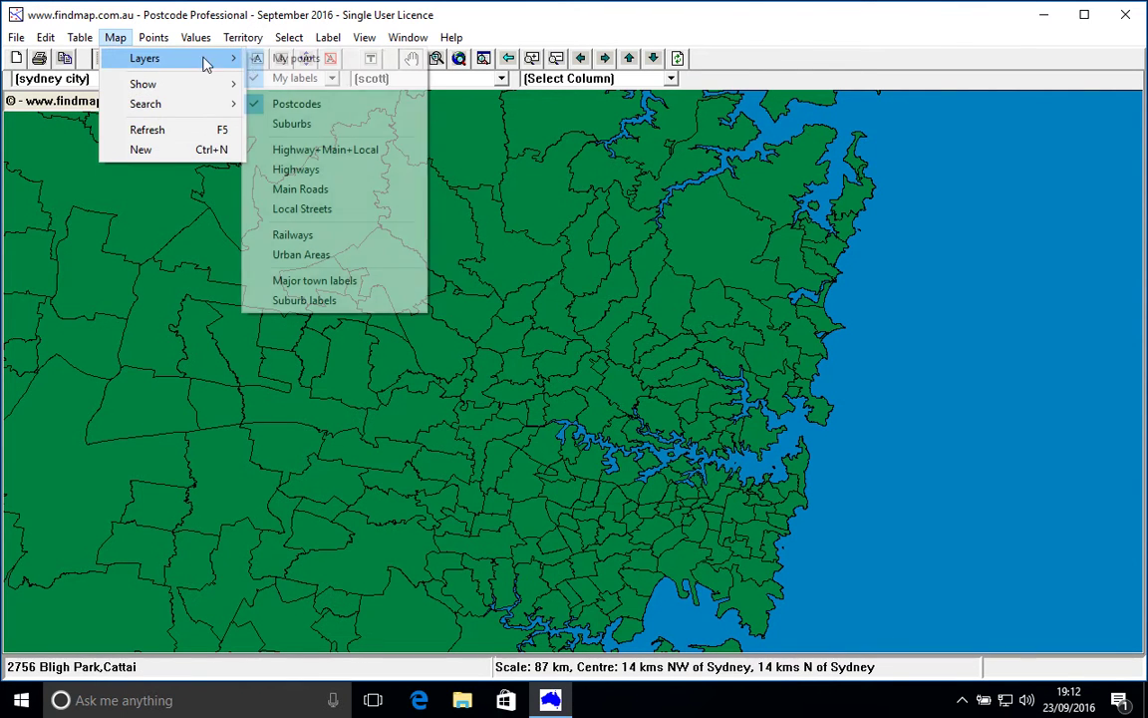
{"action": "left_click", "coordinate": [309, 124]}
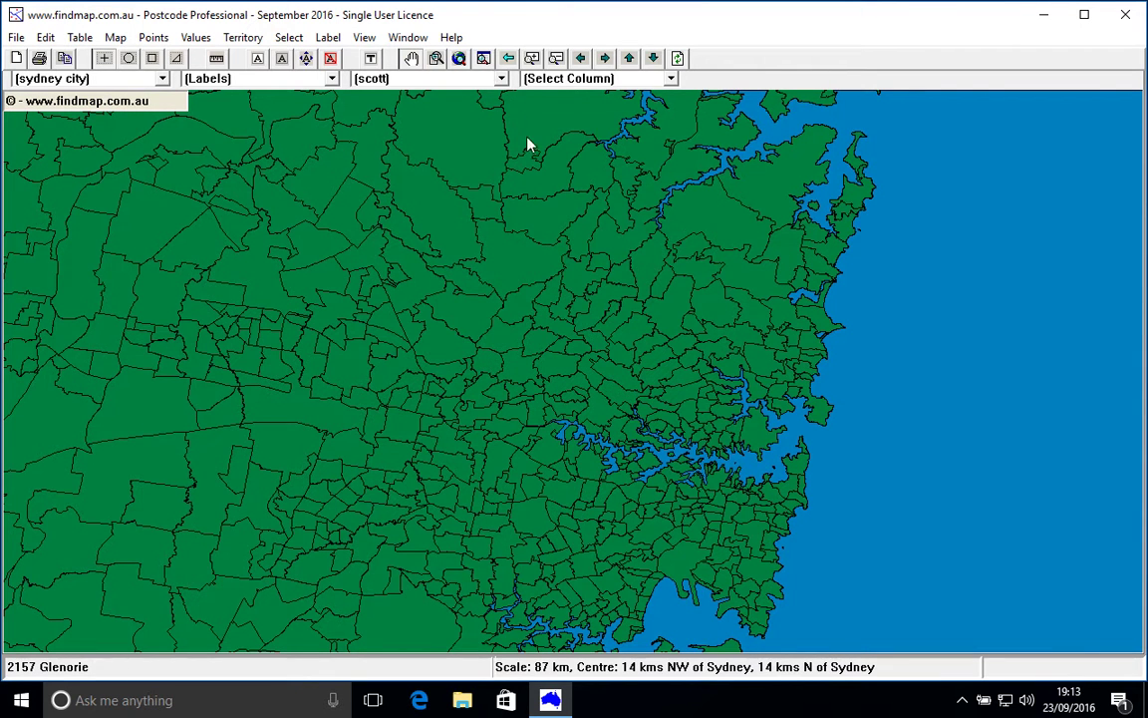
Open the postcode or suburb search and look up "dee why".
{"action": "left_click", "coordinate": [122, 40]}
{"action": "mouse_move", "coordinate": [140, 108]}
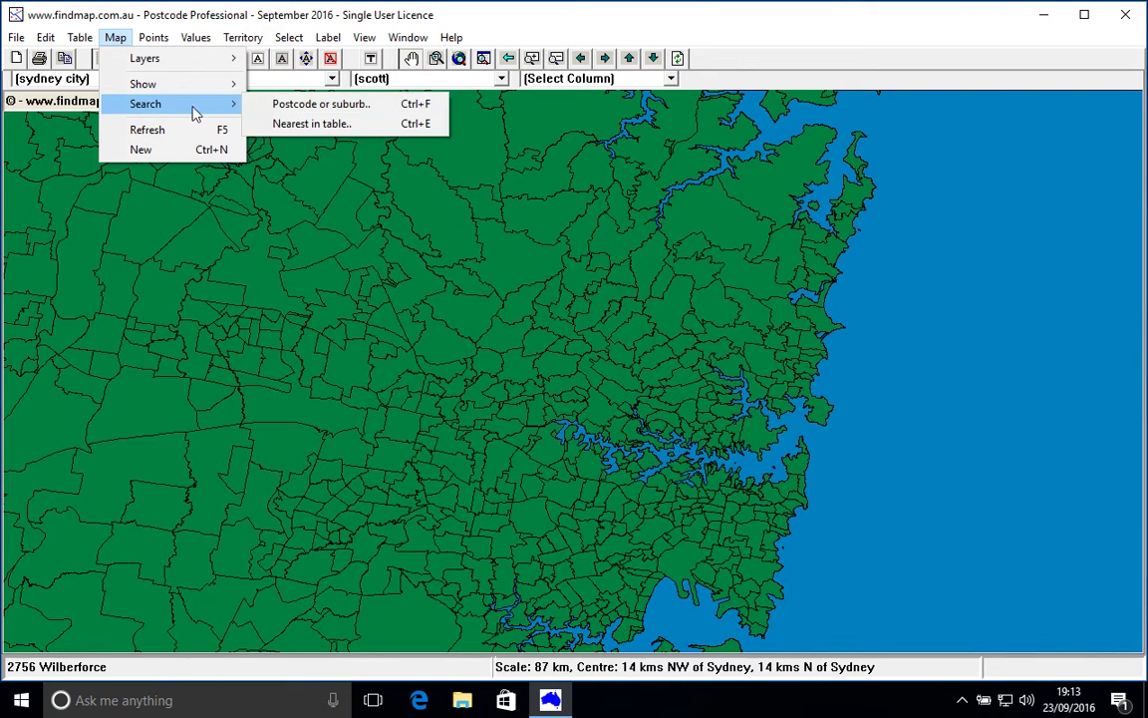
{"action": "left_click", "coordinate": [285, 110]}
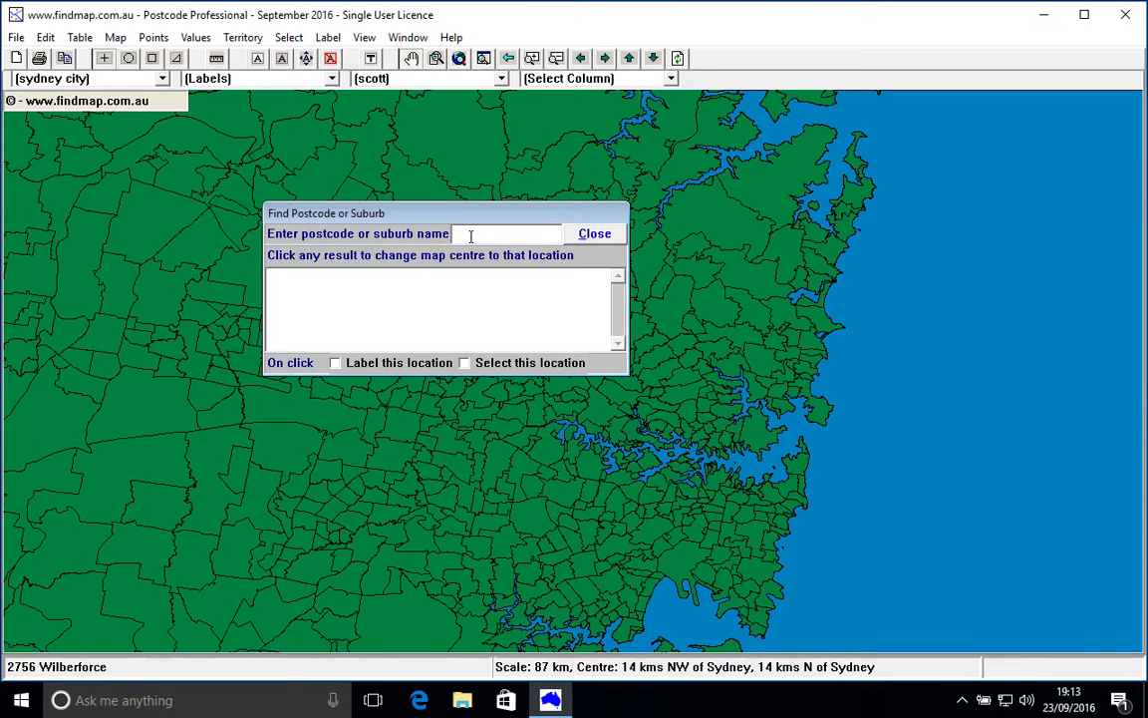
{"action": "type", "text": "dee why"}
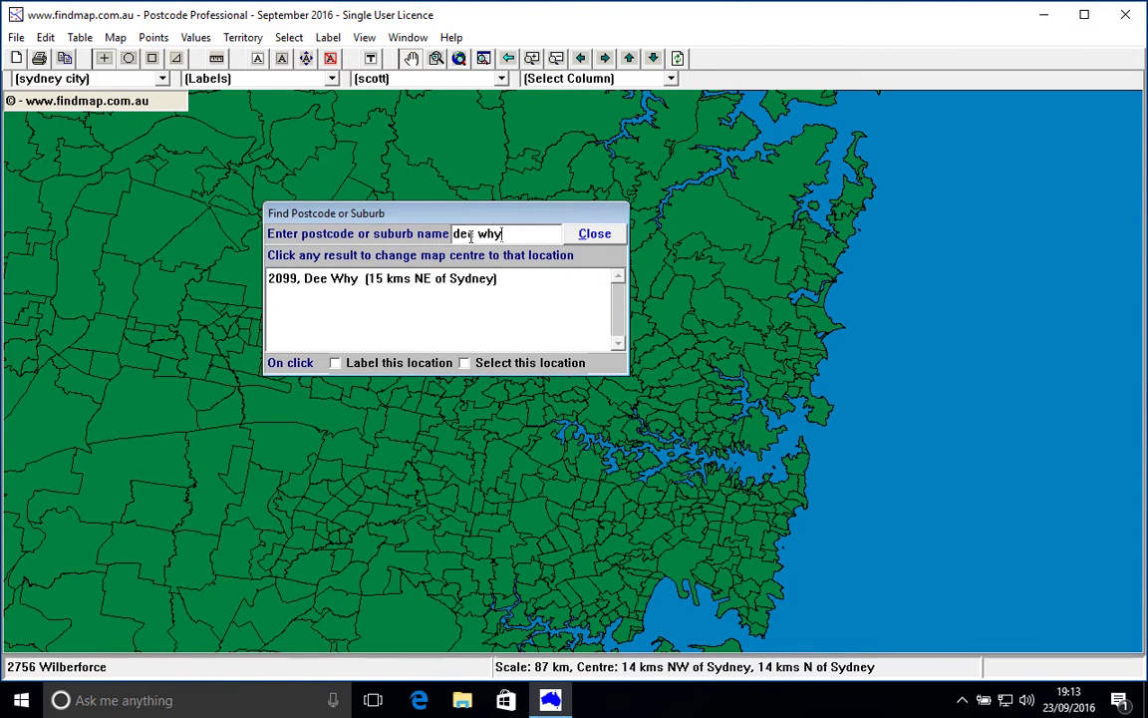
{"action": "key", "text": "BackSpace"}
{"action": "key", "text": "BackSpace"}
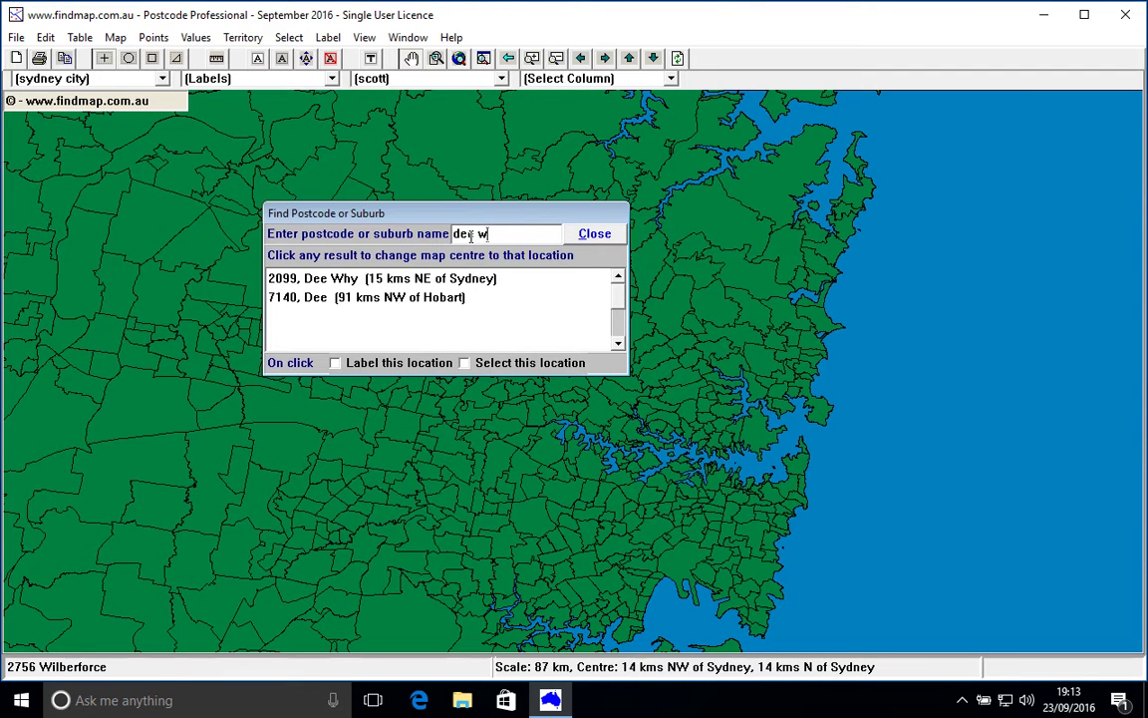
{"action": "type", "text": "hy"}
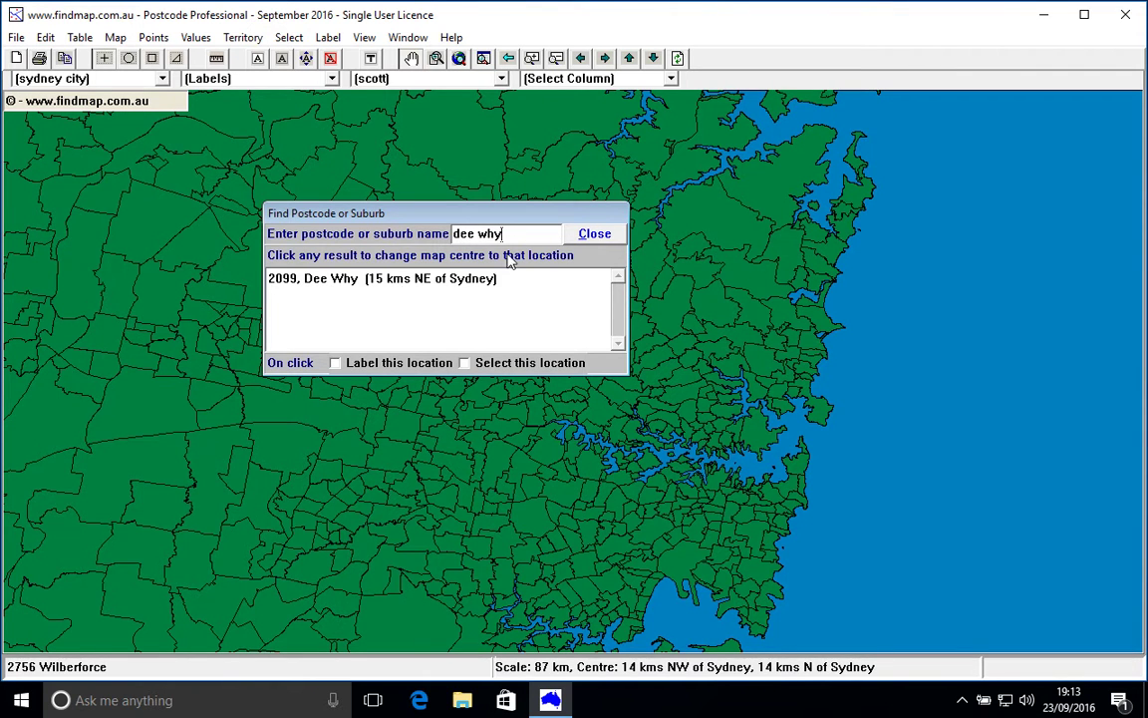
Replace the search text with "golden point" to look up suburbs with that name.
{"action": "left_click_drag", "start_coordinate": [514, 235], "coordinate": [451, 233]}
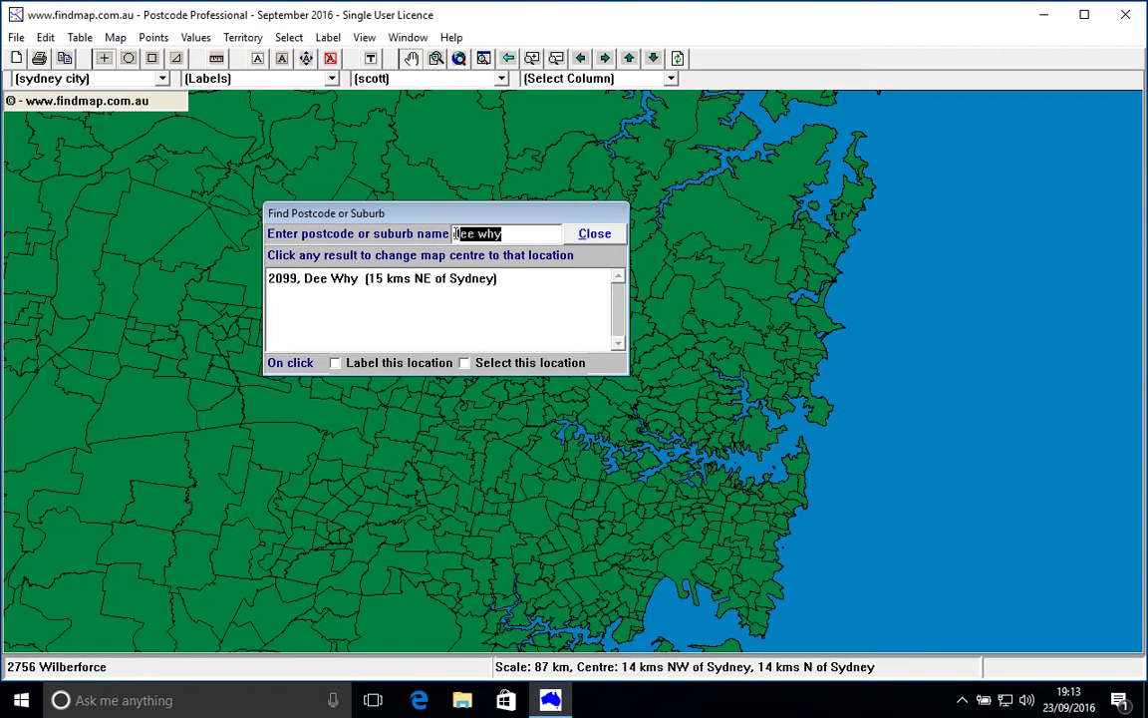
{"action": "type", "text": "g"}
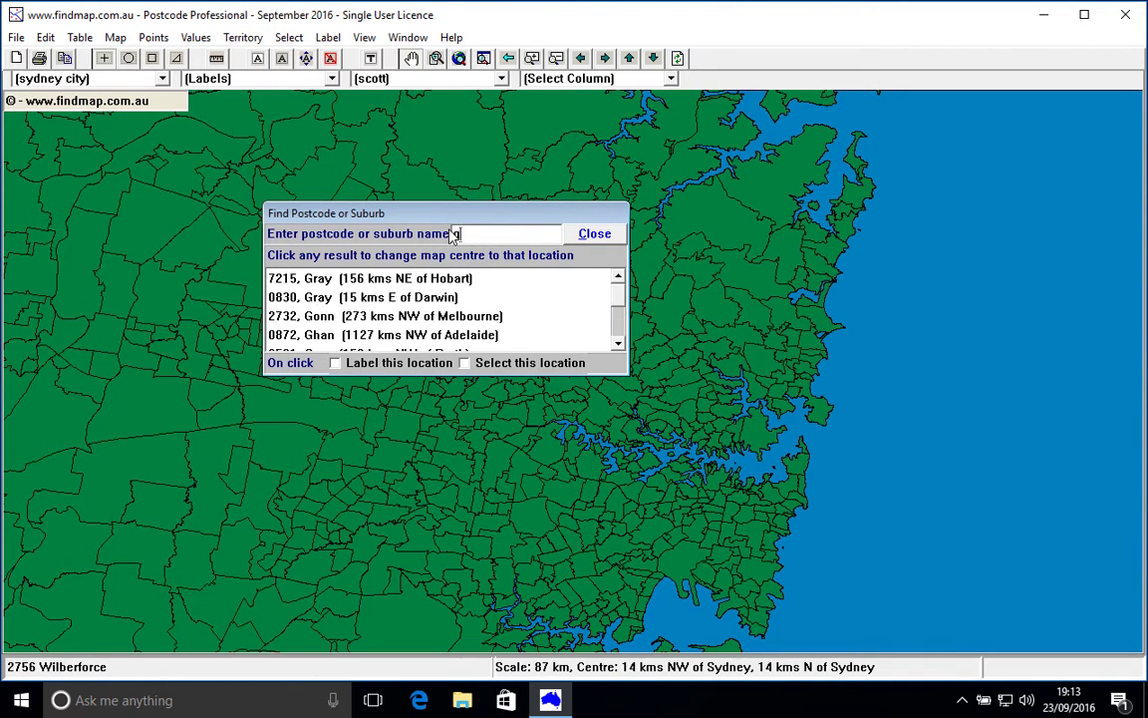
{"action": "type", "text": "olden point"}
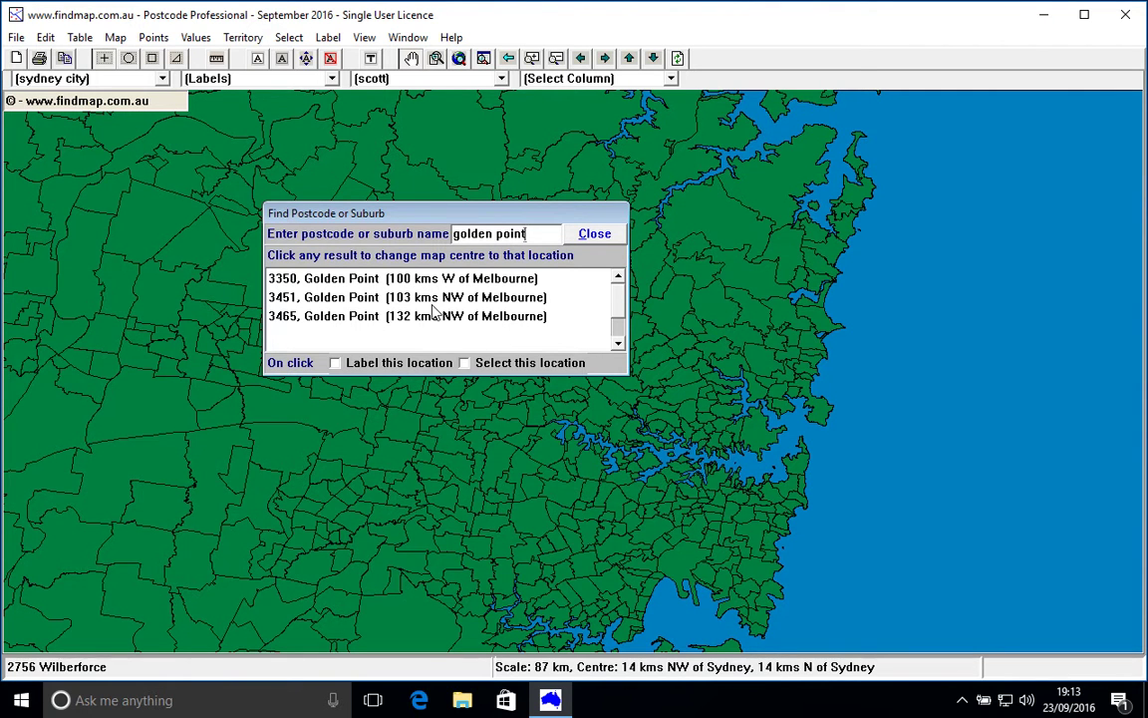
Search for "dee why", centre the map on Dee Why, and move the search dialog clear of the coastline over the sea.
{"action": "key", "text": "BackSpace"}
{"action": "key", "text": "BackSpace"}
{"action": "key", "text": "BackSpace"}
{"action": "key", "text": "BackSpace"}
{"action": "key", "text": "BackSpace"}
{"action": "key", "text": "BackSpace"}
{"action": "key", "text": "BackSpace"}
{"action": "key", "text": "BackSpace"}
{"action": "key", "text": "BackSpace"}
{"action": "key", "text": "BackSpace"}
{"action": "key", "text": "BackSpace"}
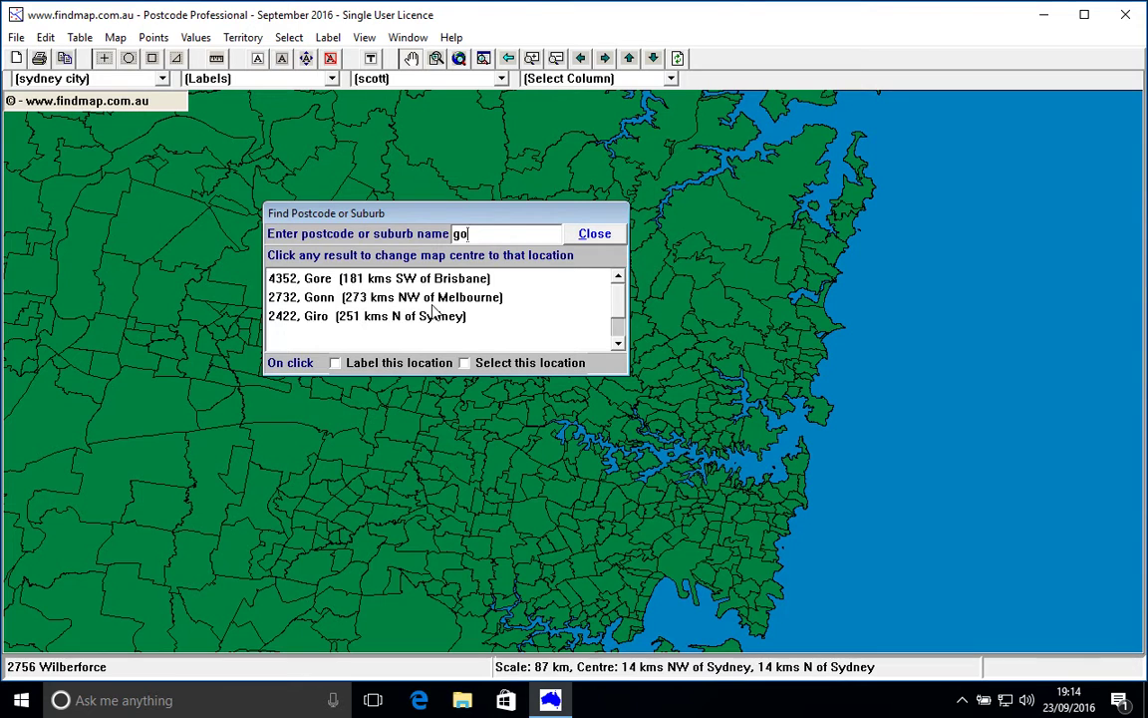
{"action": "type", "text": "dee why"}
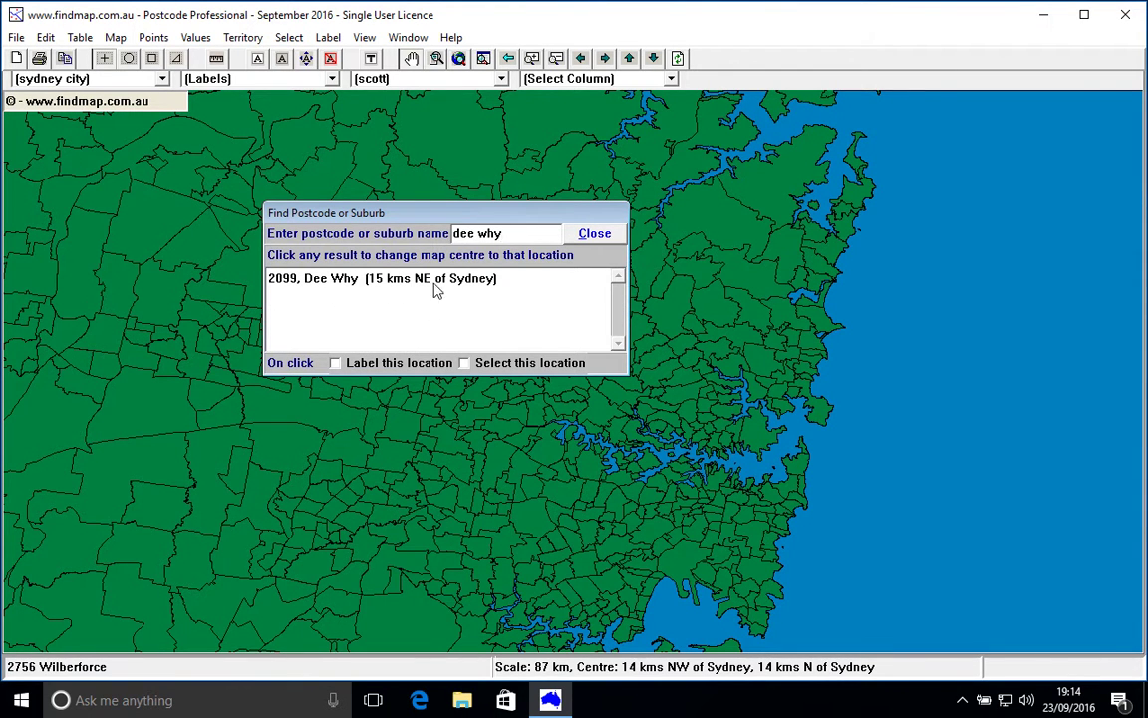
{"action": "left_click", "coordinate": [428, 286]}
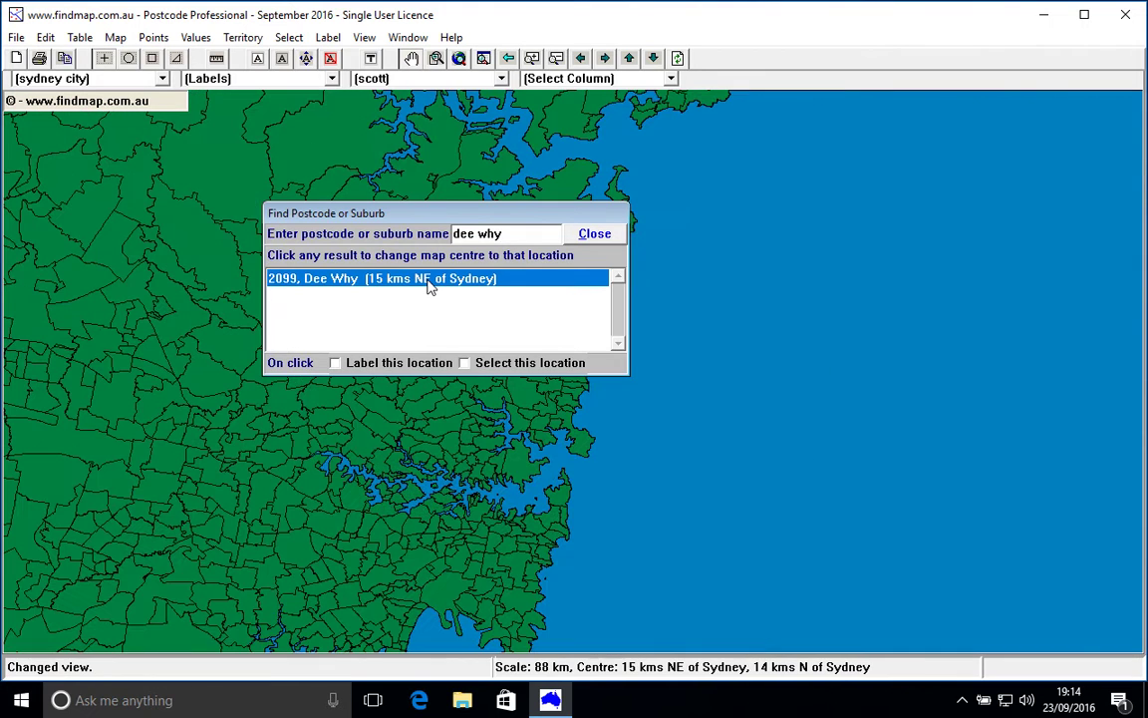
{"action": "left_click_drag", "start_coordinate": [415, 220], "coordinate": [830, 192]}
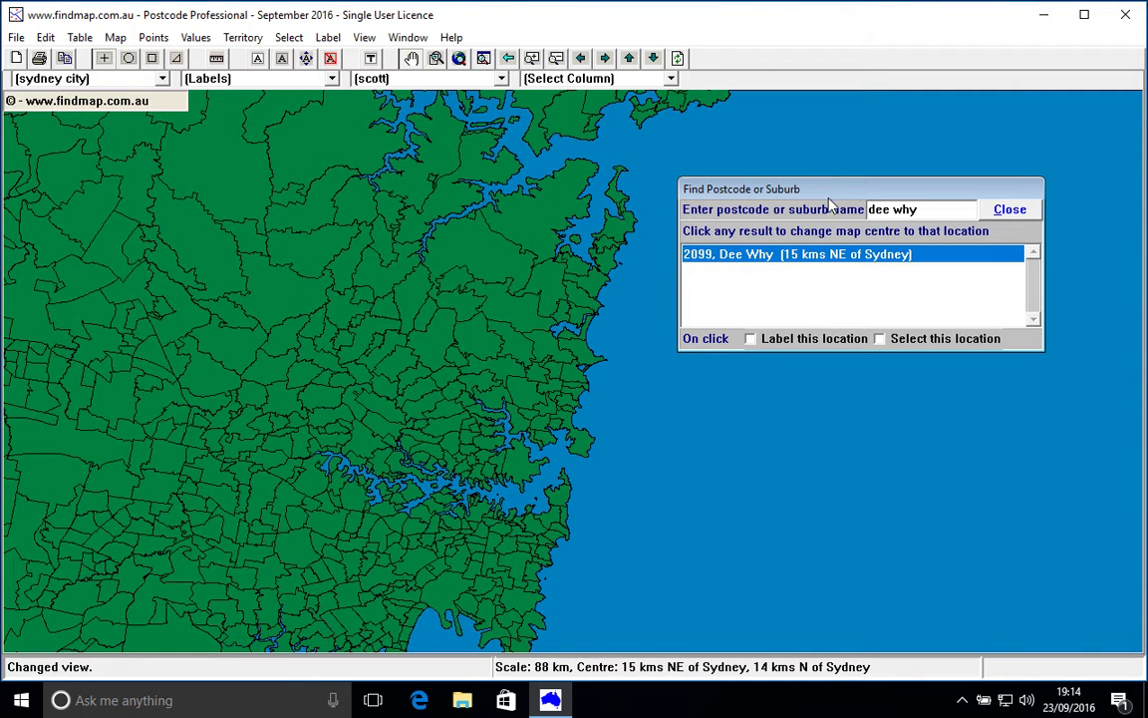
Enable labelling and selecting of chosen search results, and apply both to 2099, Dee Why.
{"action": "left_click", "coordinate": [831, 340]}
{"action": "left_click", "coordinate": [918, 347]}
{"action": "left_click", "coordinate": [872, 258]}
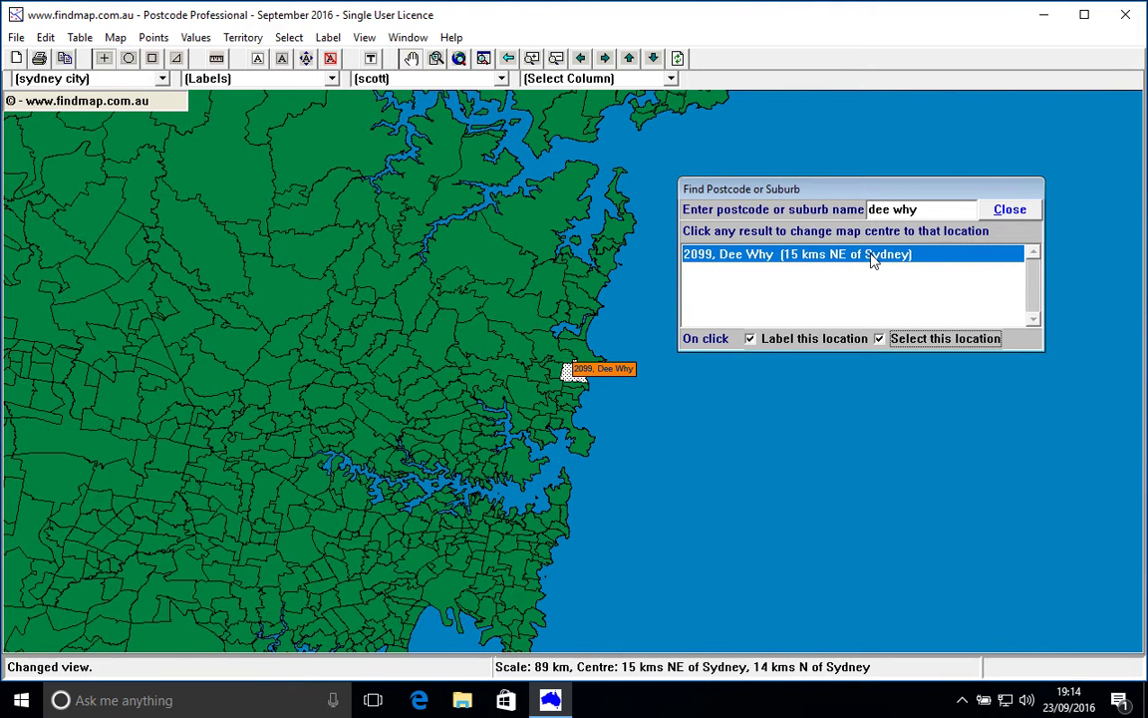
Search for "ryde", label and select 1680, Ryde, and move the search dialog clear of the Dee Why label.
{"action": "left_click", "coordinate": [922, 211]}
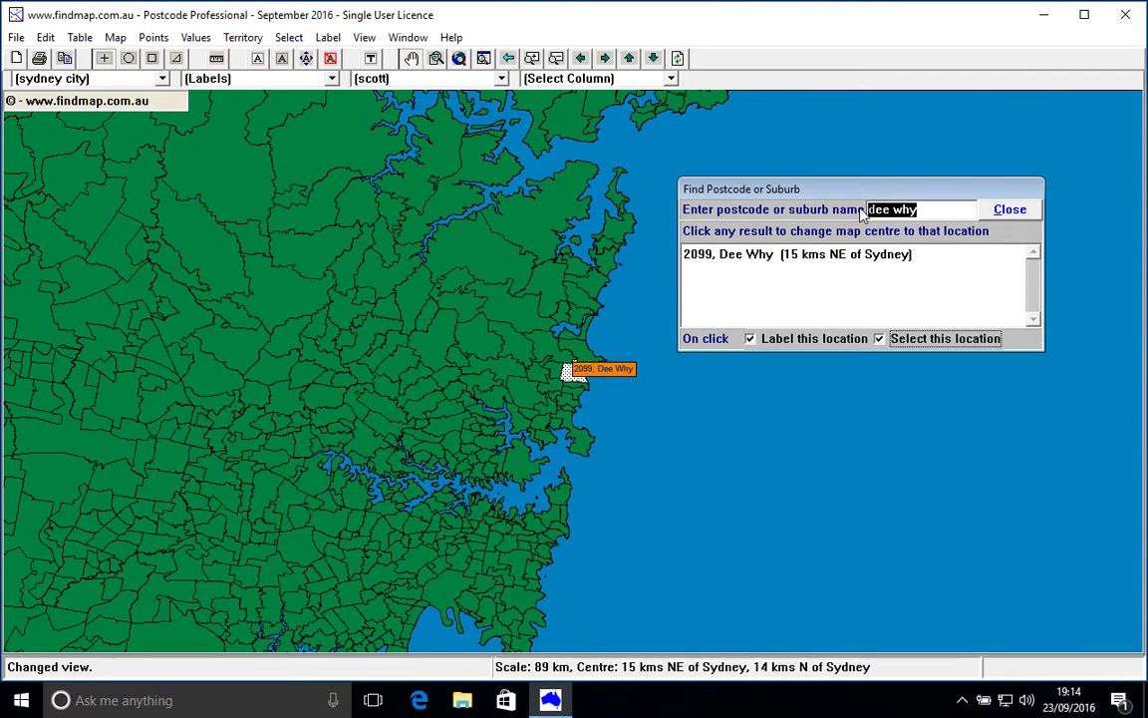
{"action": "type", "text": "ryde"}
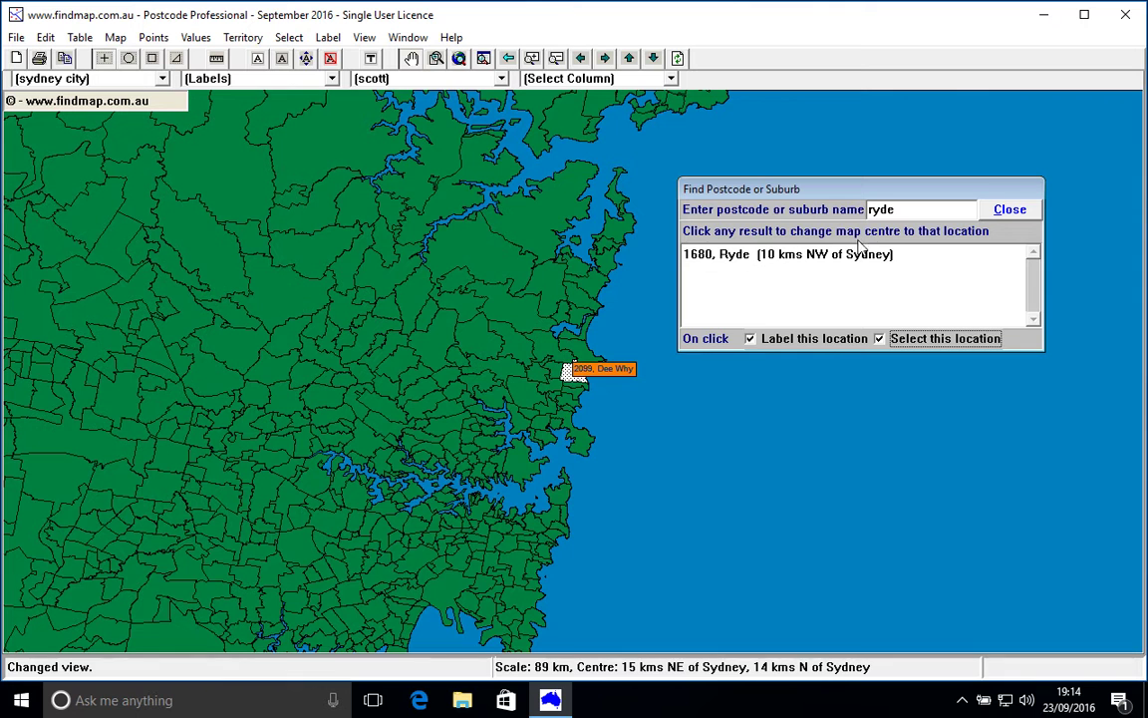
{"action": "left_click", "coordinate": [859, 257]}
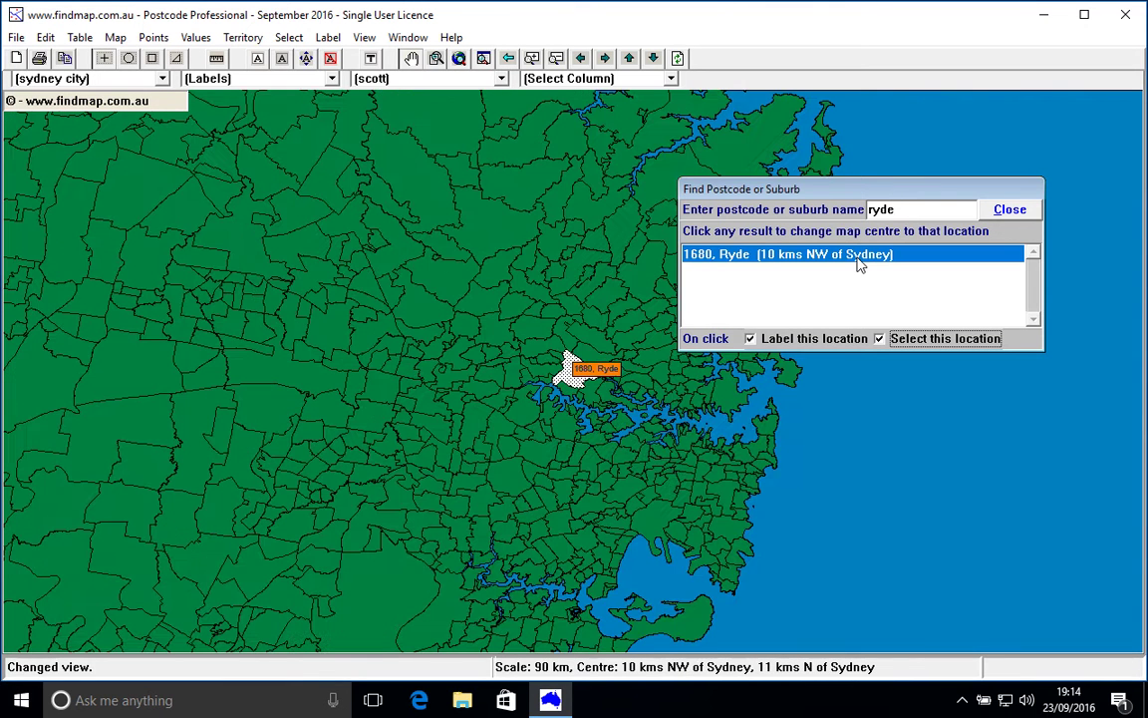
{"action": "left_click_drag", "start_coordinate": [815, 199], "coordinate": [815, 379]}
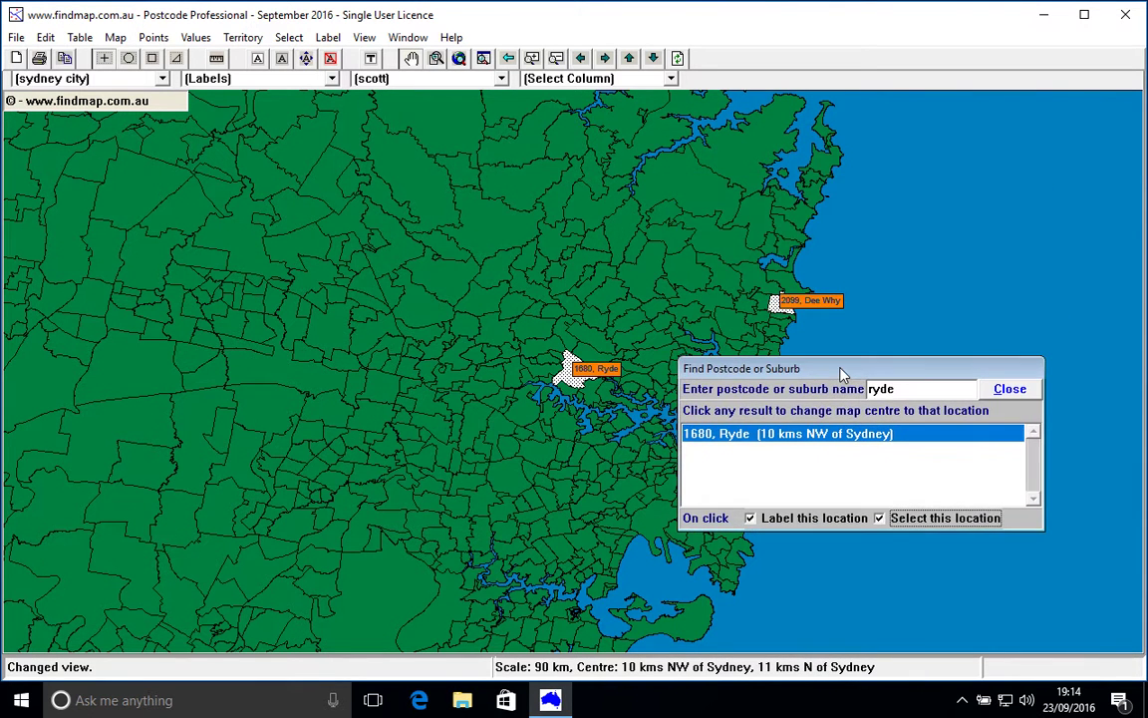
Search for "turramurr", label and select 2074, Turramurra, and close the suburb search.
{"action": "left_click", "coordinate": [865, 390]}
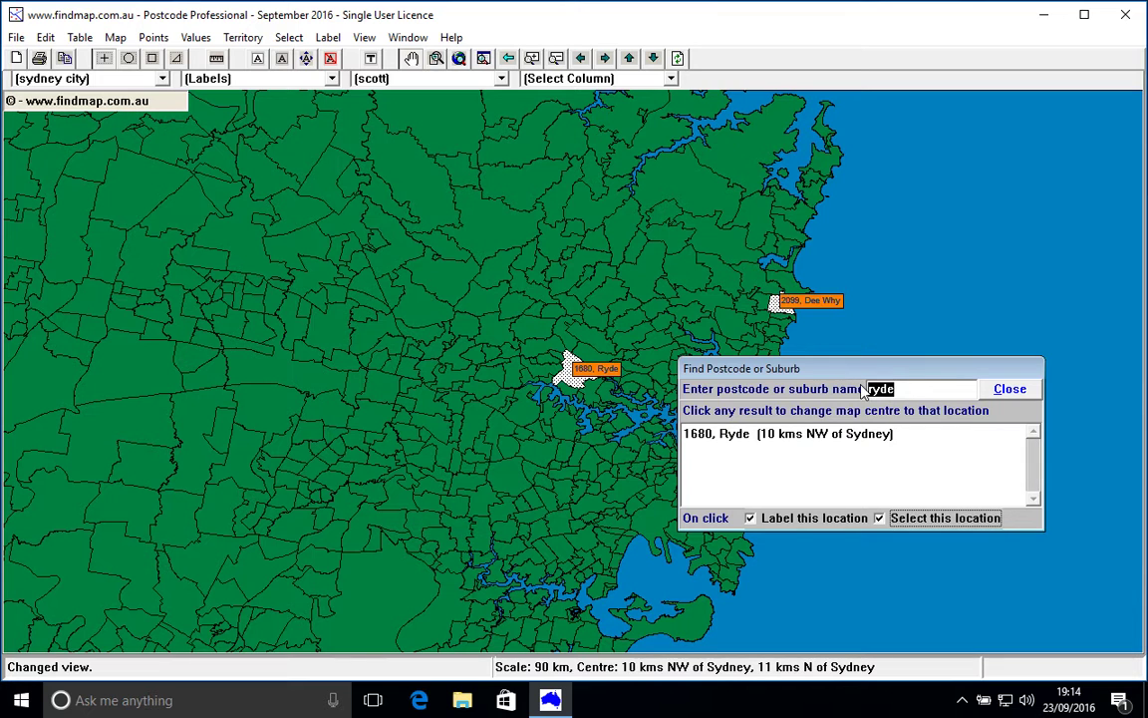
{"action": "type", "text": "tur"}
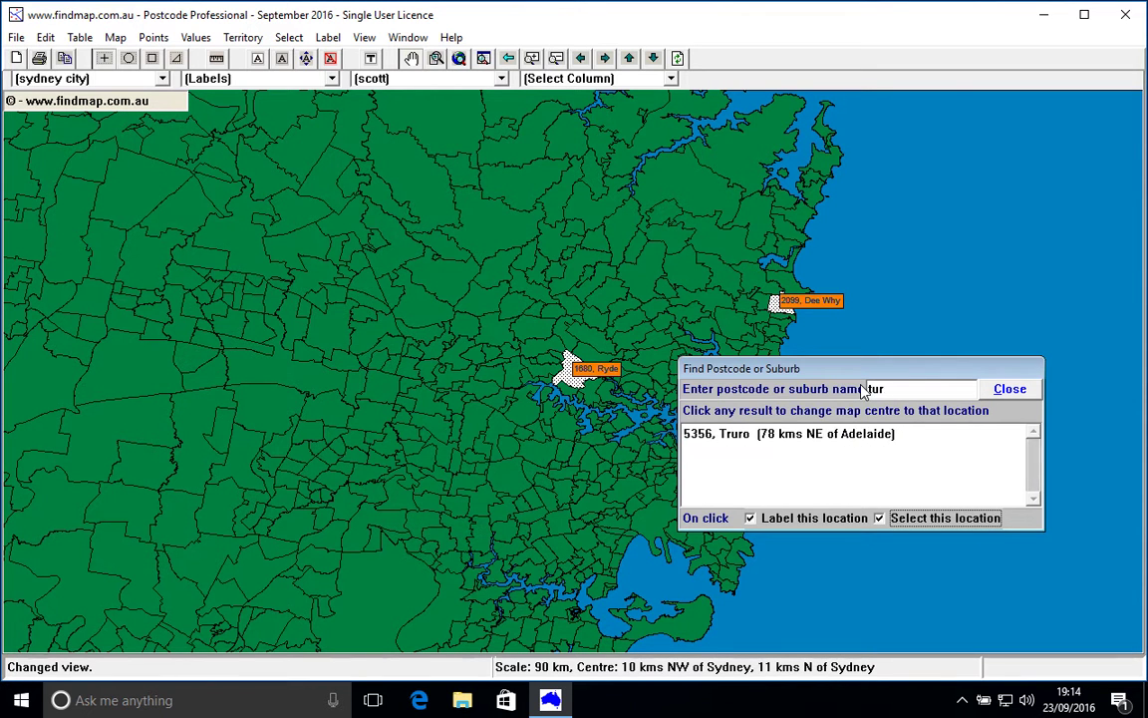
{"action": "type", "text": "ramurr"}
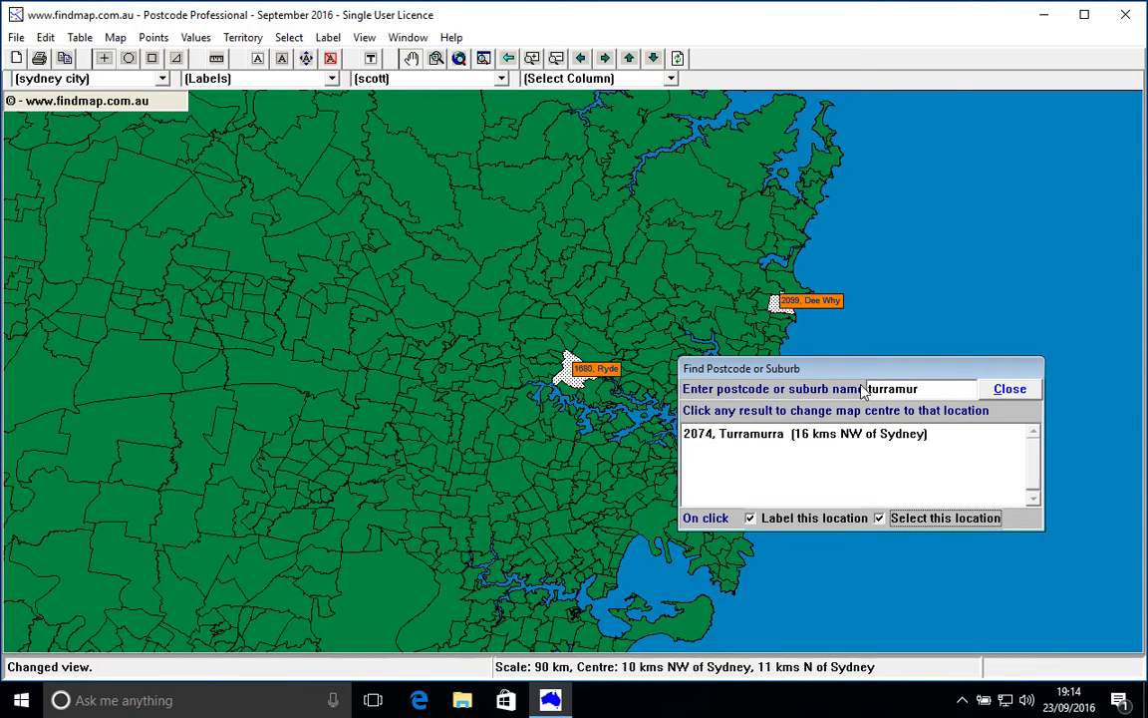
{"action": "left_click", "coordinate": [852, 436]}
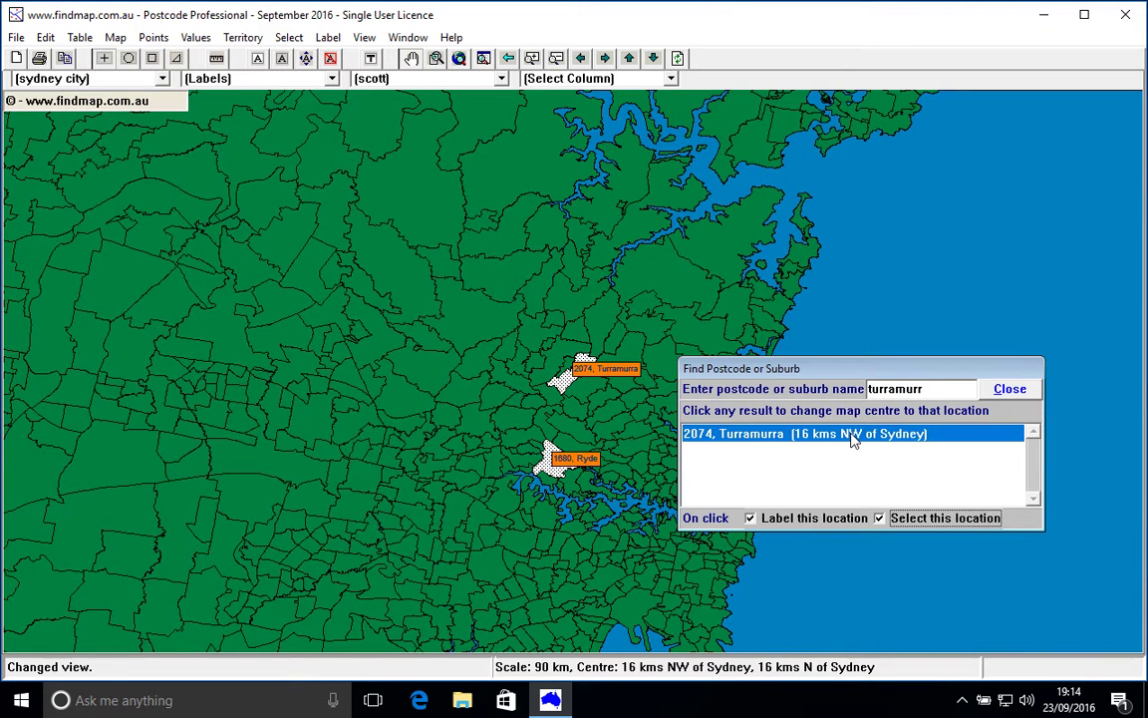
{"action": "left_click", "coordinate": [1010, 389]}
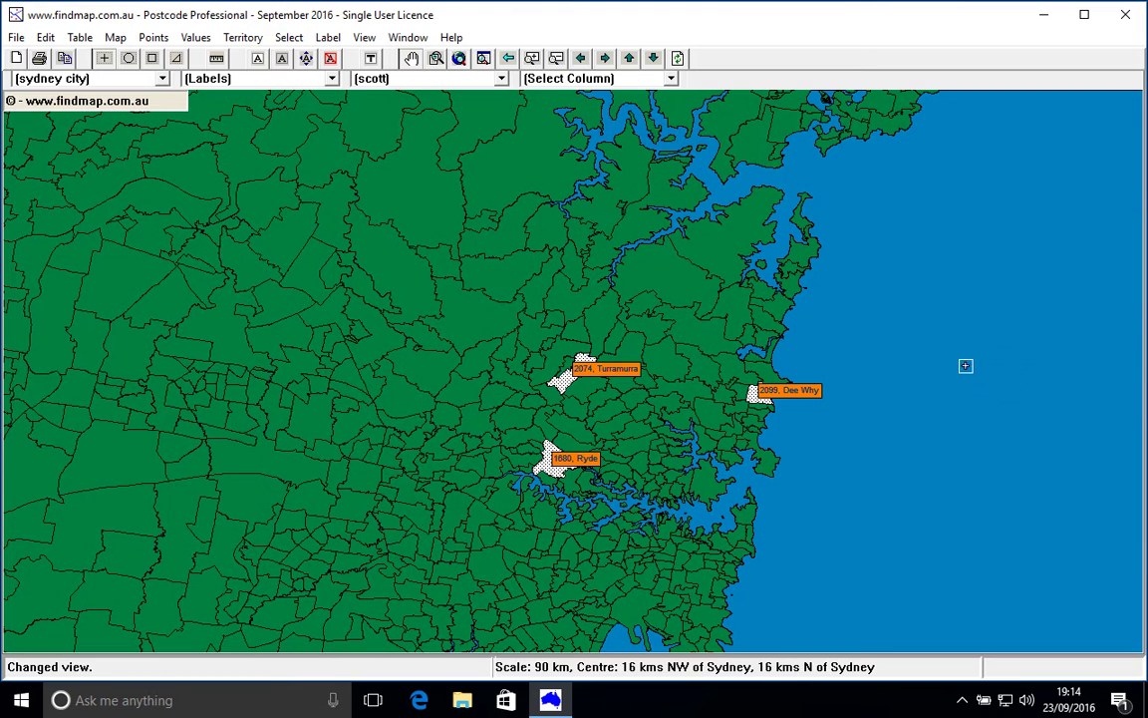
Select all suburbs inside a freeform triangle drawn between Turramurra, Dee Why and Ryde.
{"action": "left_click", "coordinate": [482, 59]}
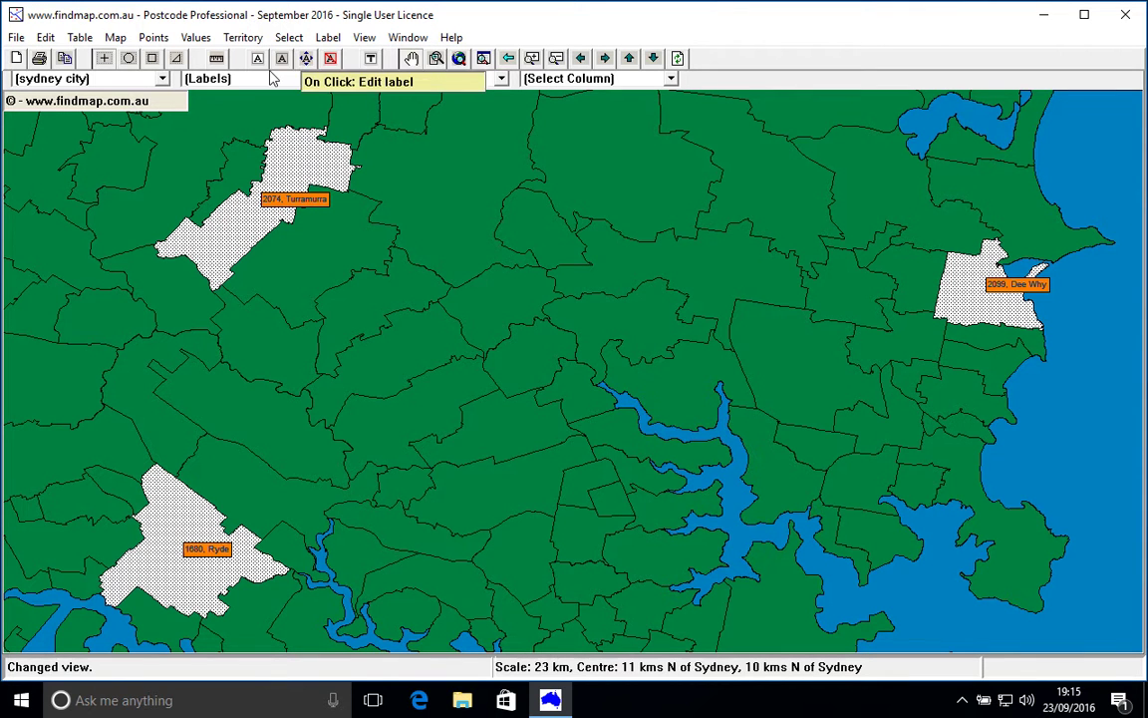
{"action": "left_click", "coordinate": [175, 58]}
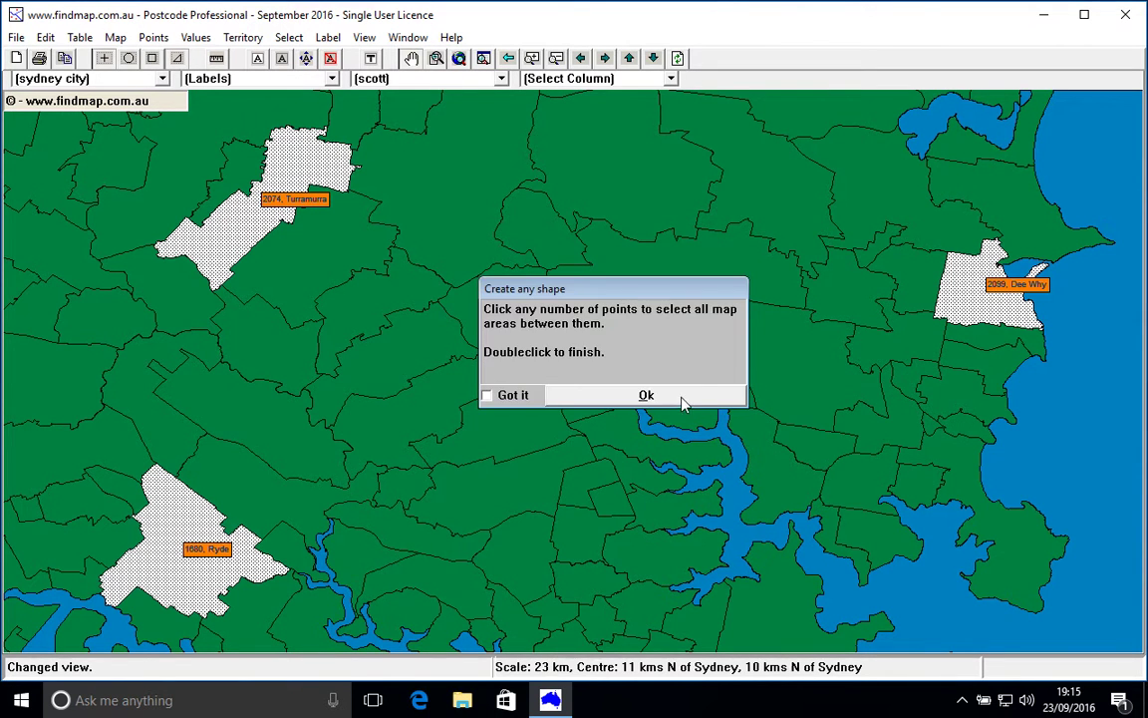
{"action": "left_click", "coordinate": [646, 394]}
{"action": "left_click", "coordinate": [267, 215]}
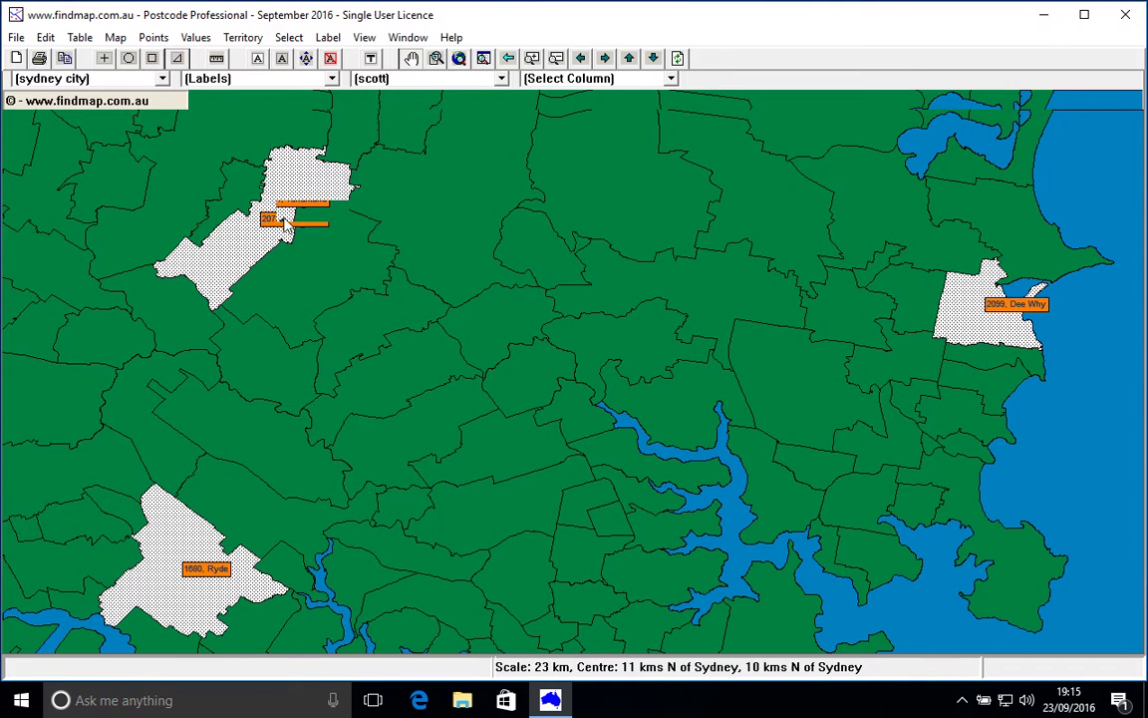
{"action": "left_click", "coordinate": [994, 327]}
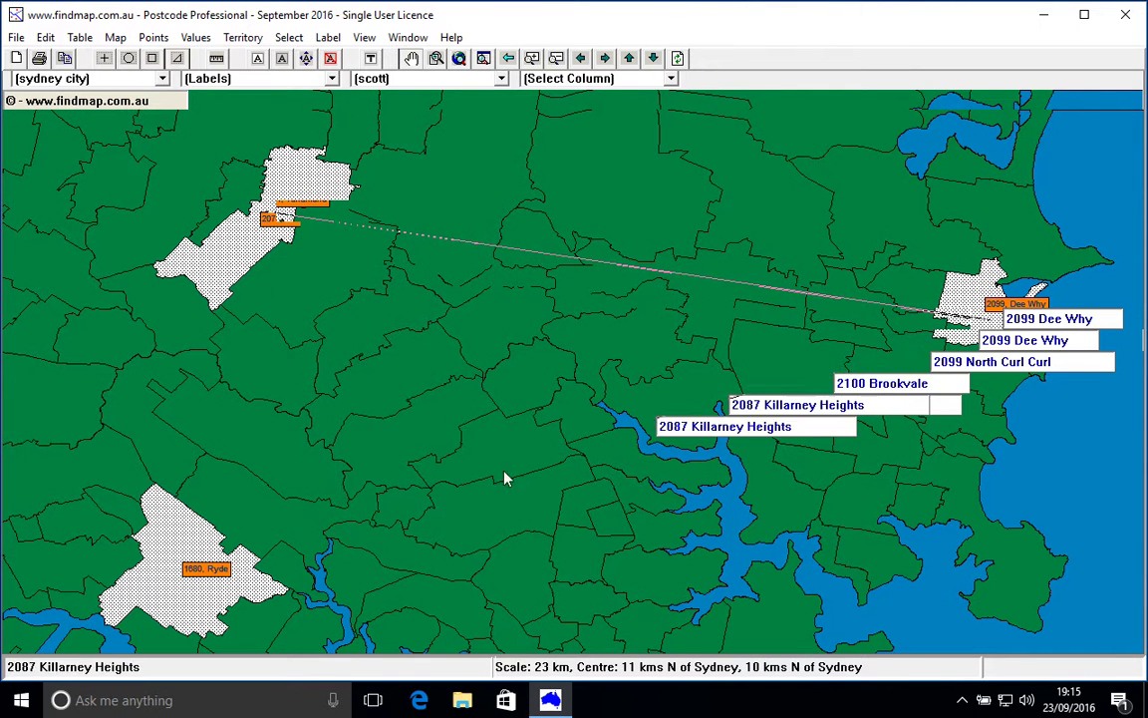
{"action": "left_click", "coordinate": [172, 583]}
{"action": "double_click", "coordinate": [173, 571]}
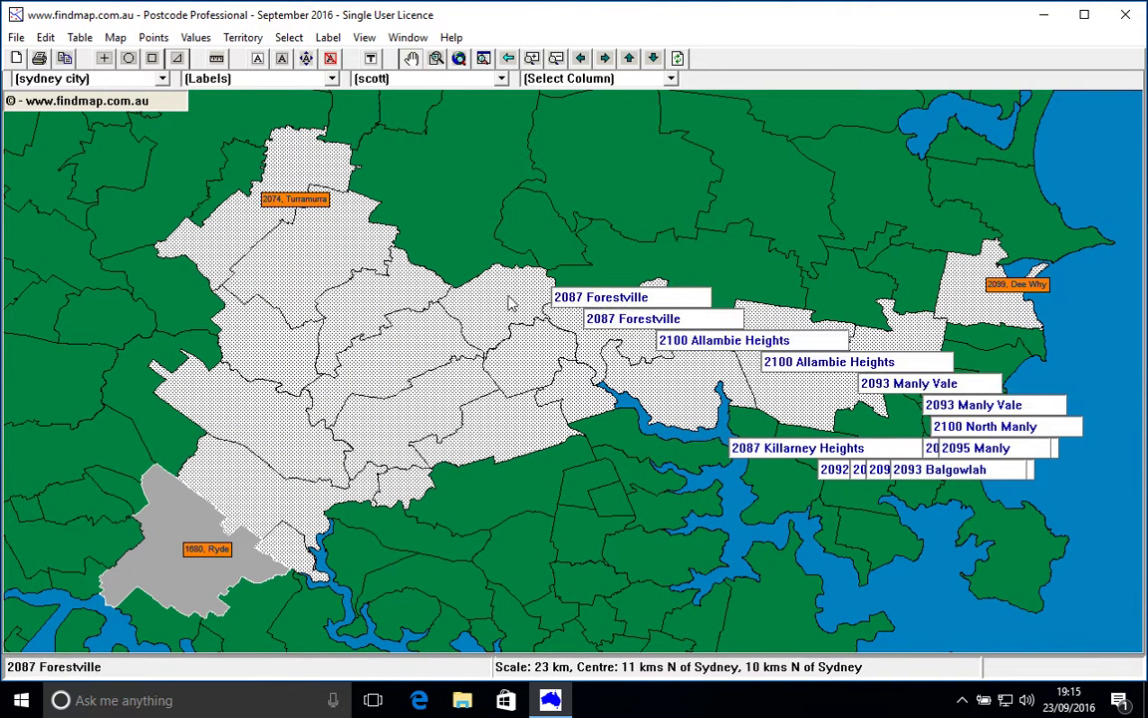
Add individual suburbs along the northern edge of the selection between Turramurra and Dee Why.
{"action": "left_click", "coordinate": [104, 58]}
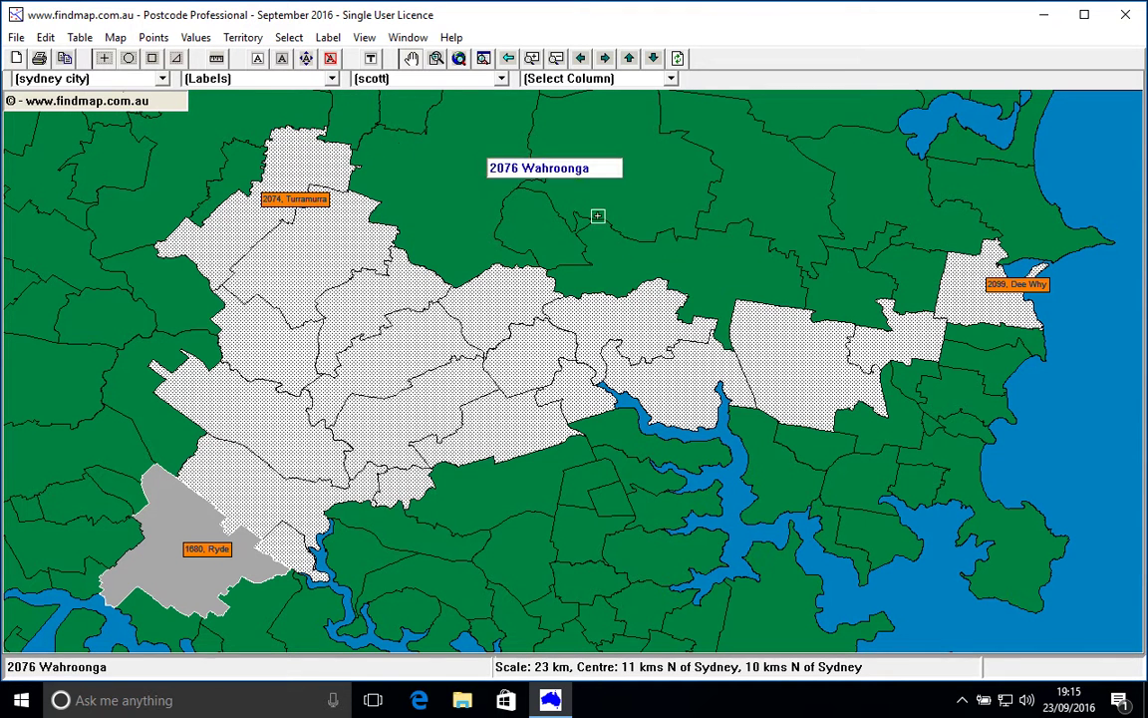
{"action": "left_click", "coordinate": [832, 276]}
{"action": "left_click", "coordinate": [840, 283]}
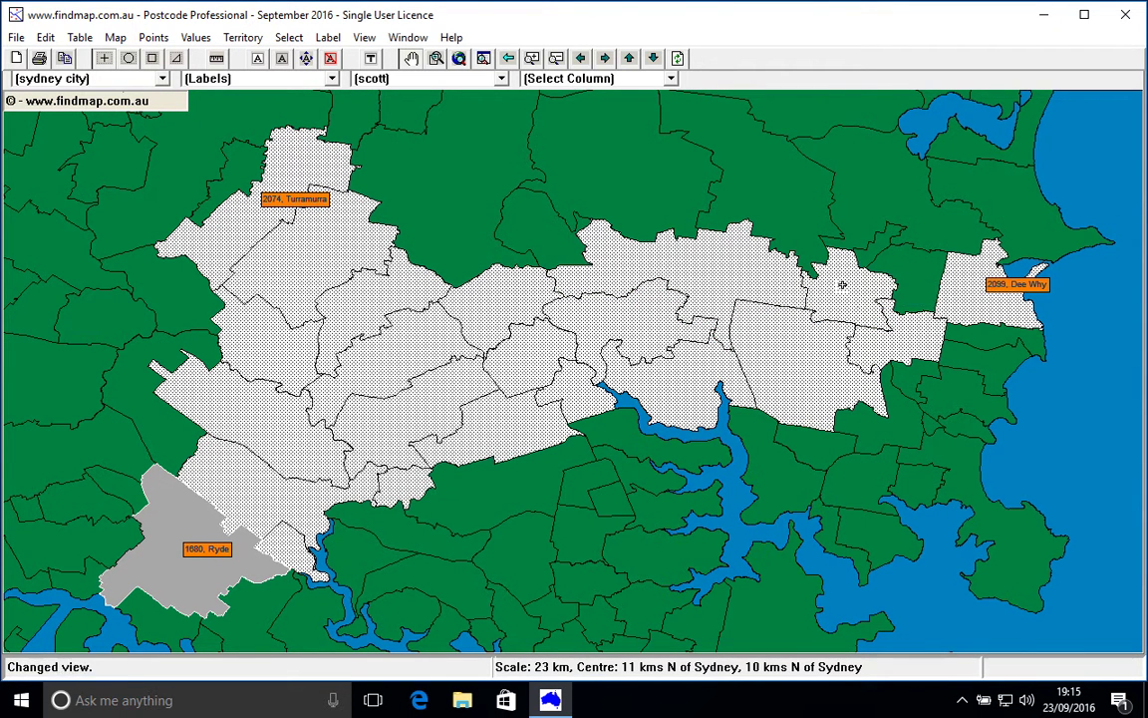
{"action": "left_click", "coordinate": [911, 287]}
{"action": "left_click", "coordinate": [481, 248]}
{"action": "left_click", "coordinate": [466, 247]}
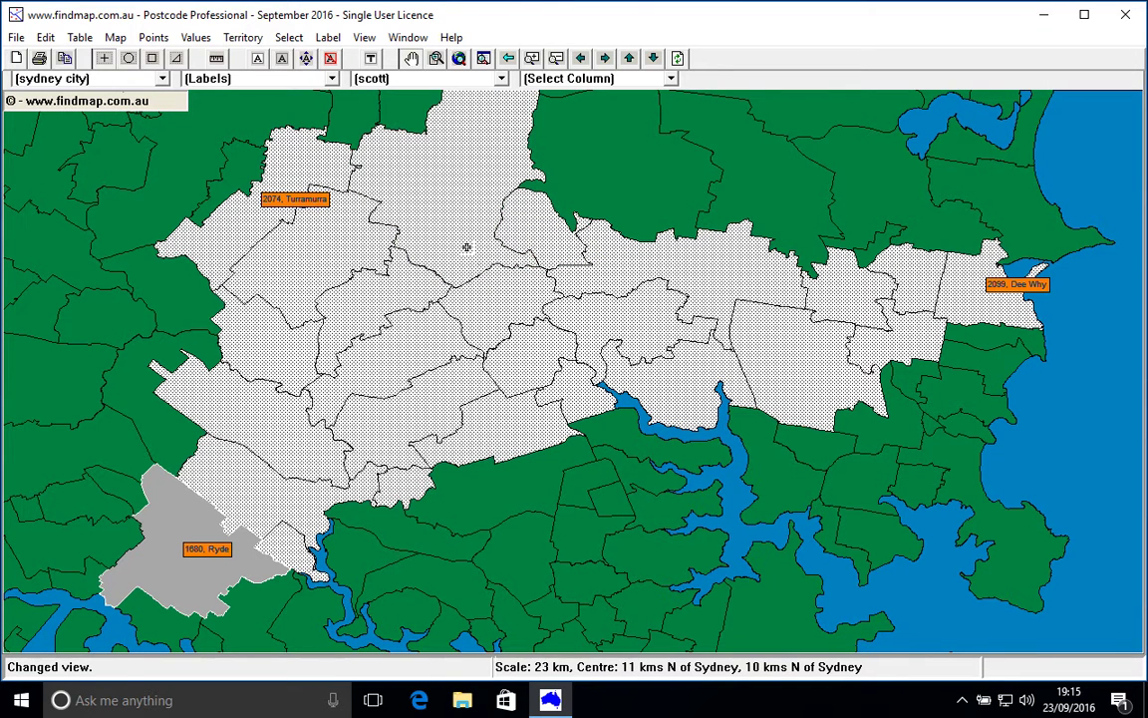
{"action": "scroll", "coordinate": [466, 248], "scroll_direction": "down", "scroll_amount": 1}
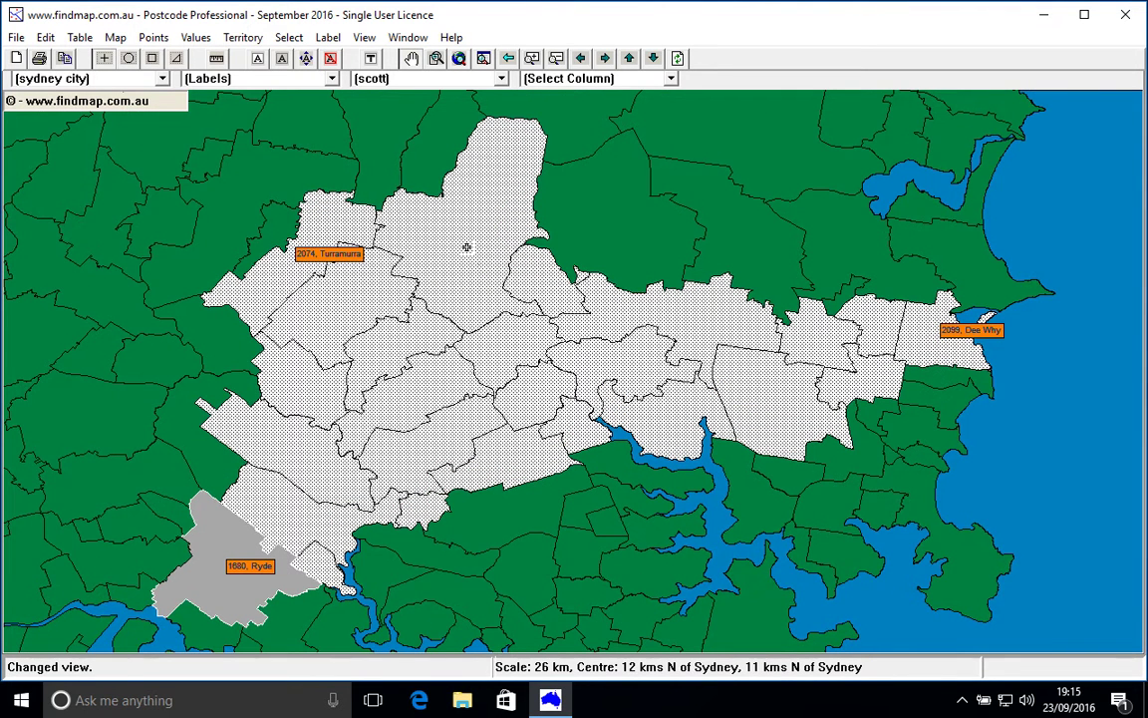